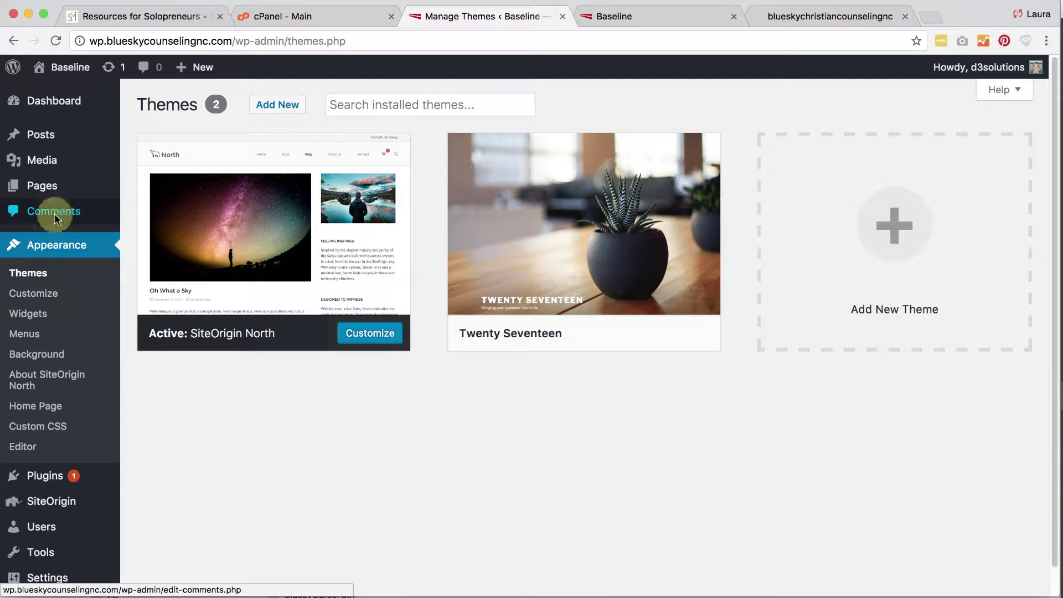
Open the Site Identity settings in the customizer for the active SiteOrigin North theme
scroll(55, 532, down, 1)
mouse_move(49, 556)
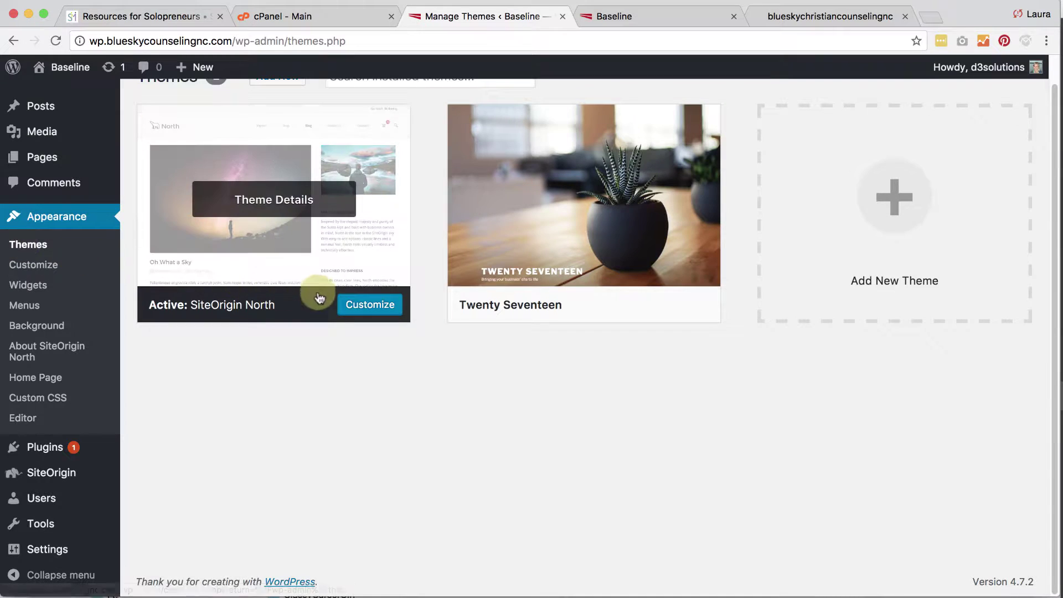
click(378, 306)
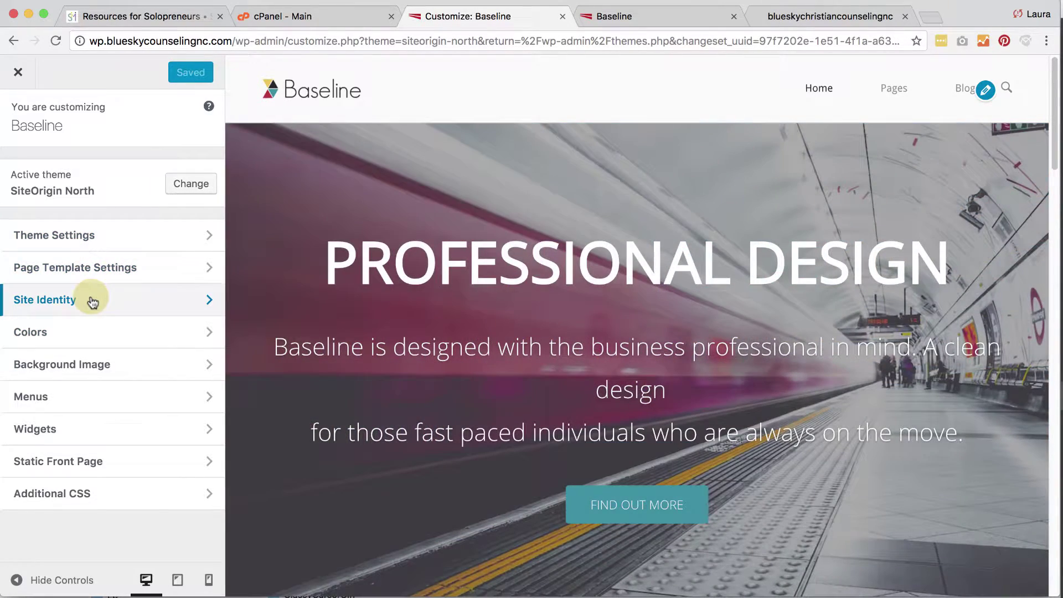
click(92, 300)
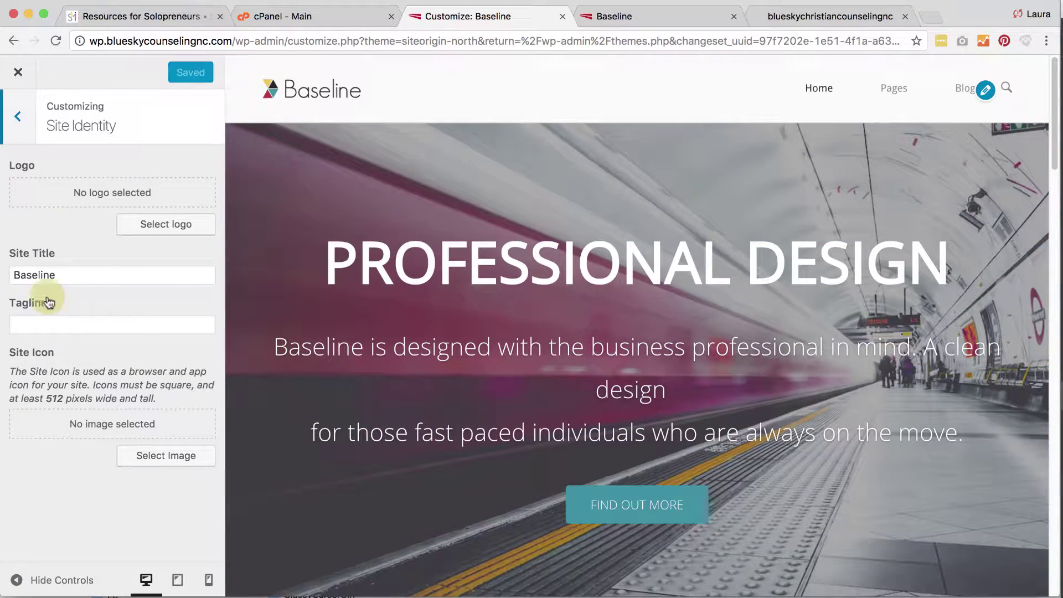
Replace the site title with "Blue Sky Christian Counseling"
click(14, 274)
double_click(14, 274)
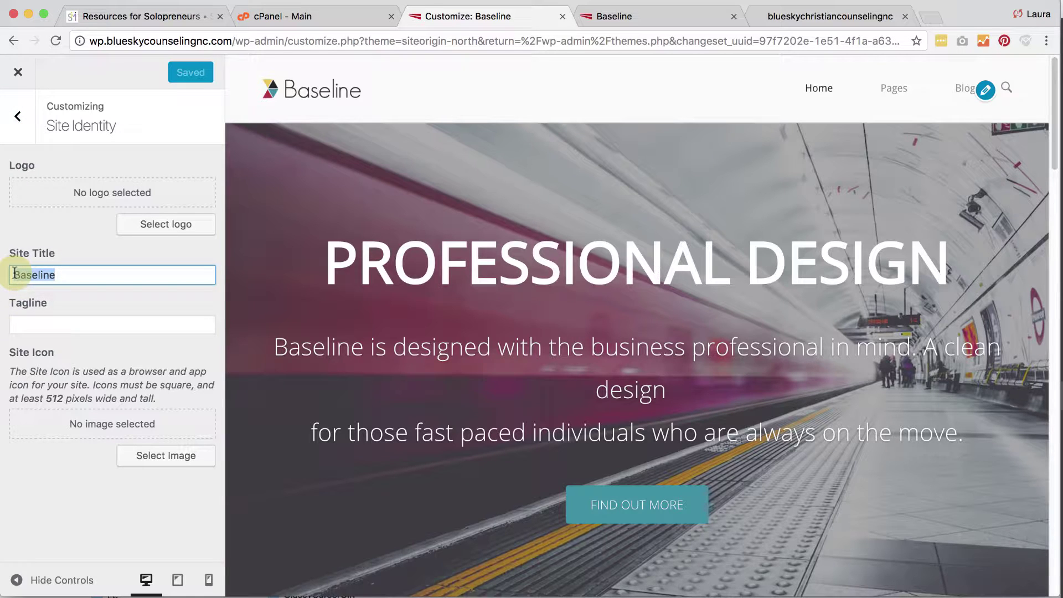
click(25, 326)
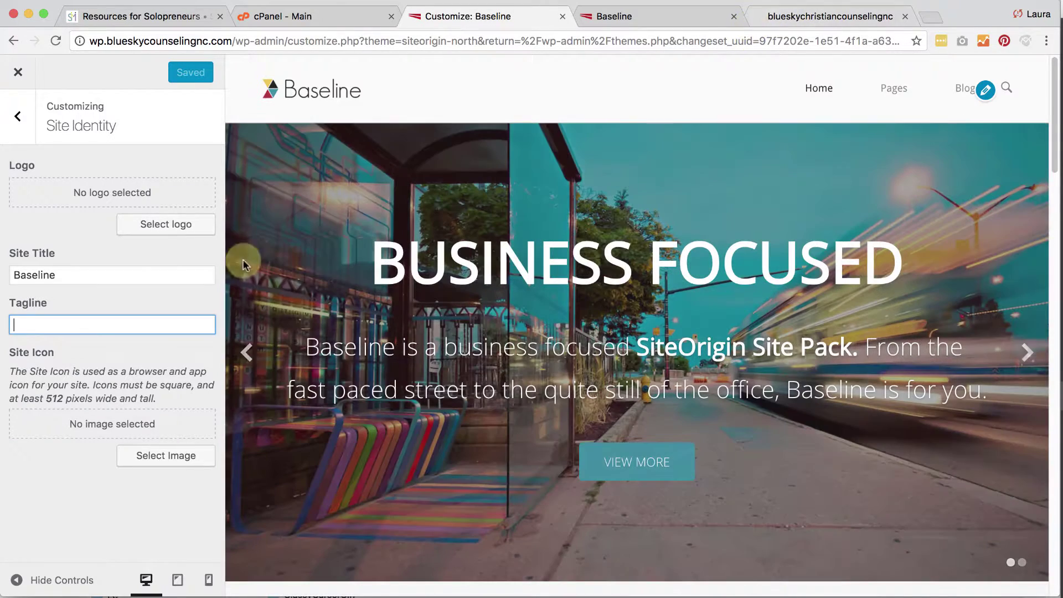
double_click(190, 271)
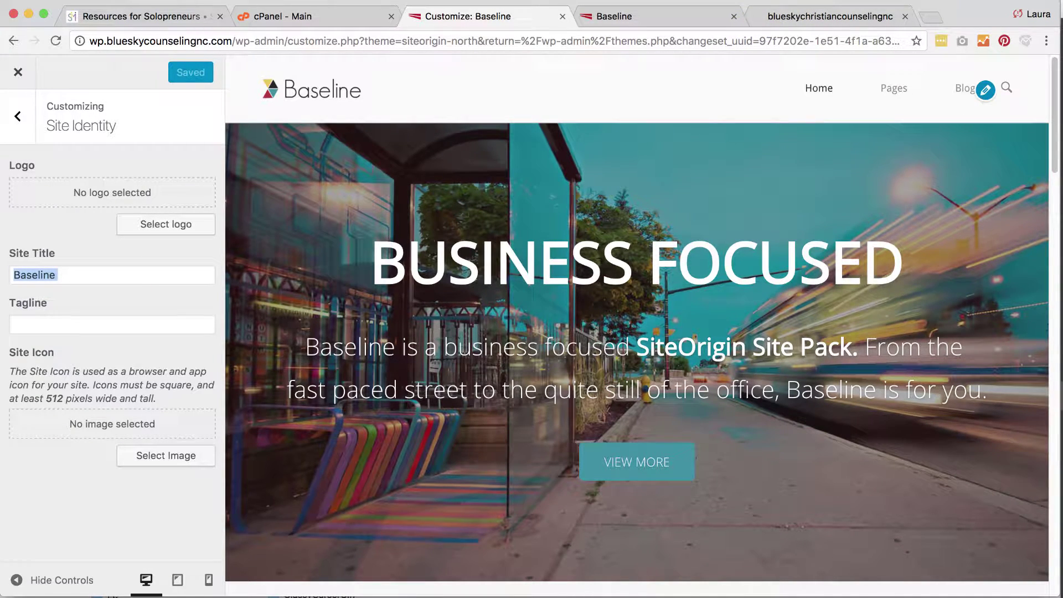
double_click(111, 276)
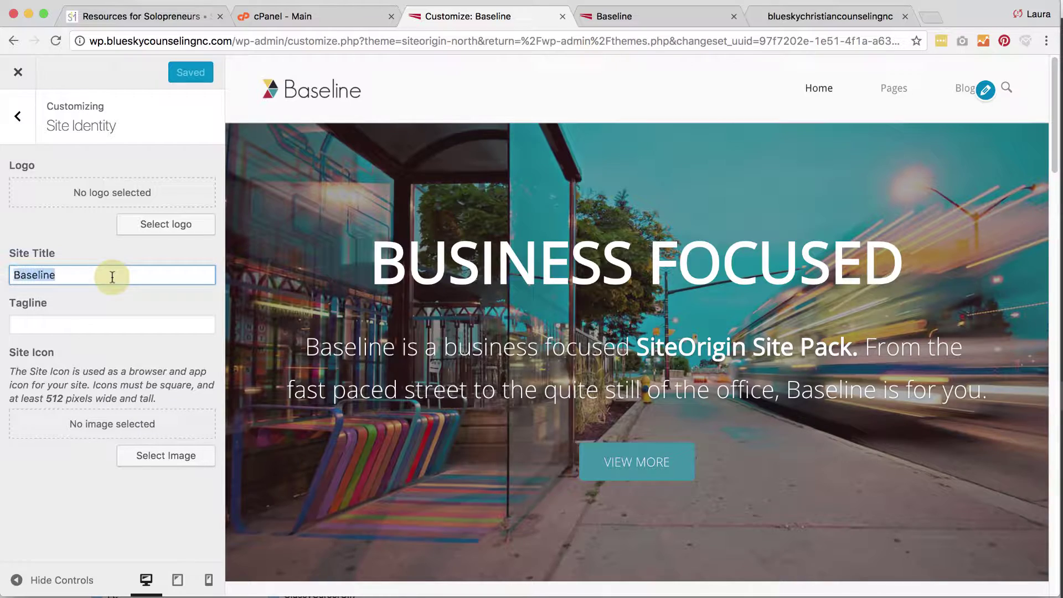
text(Blue Sky C)
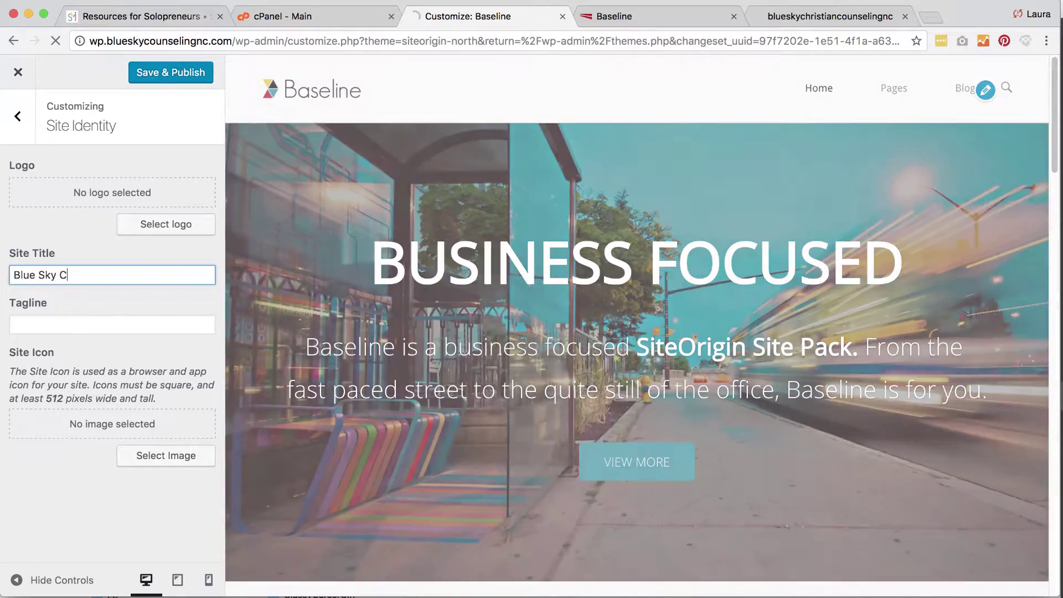
text(hristian COuns)
key(BackSpace)
key(BackSpace)
key(BackSpace)
key(BackSpace)
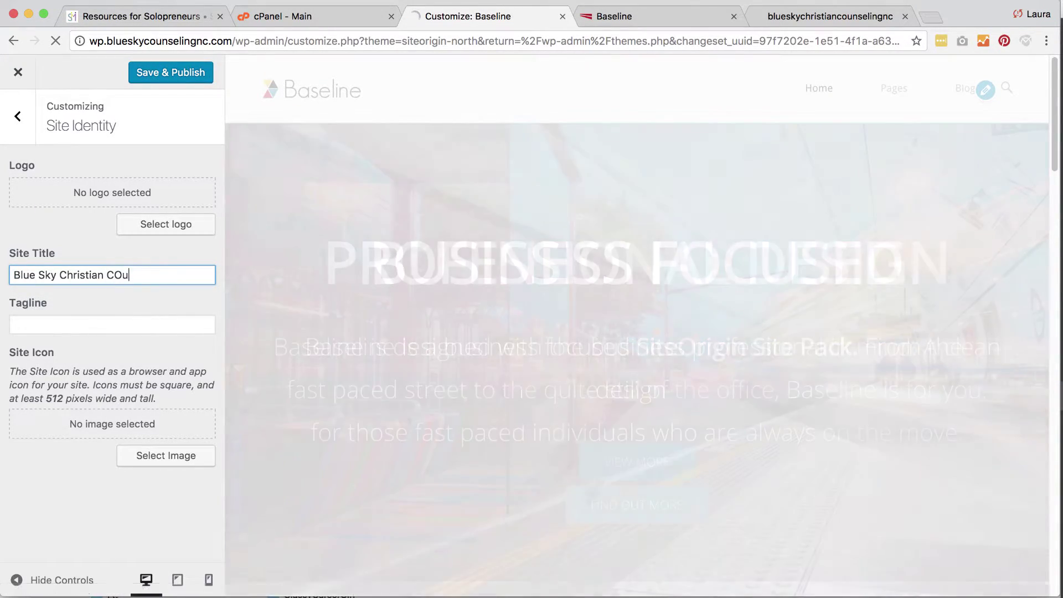
text(ounseling)
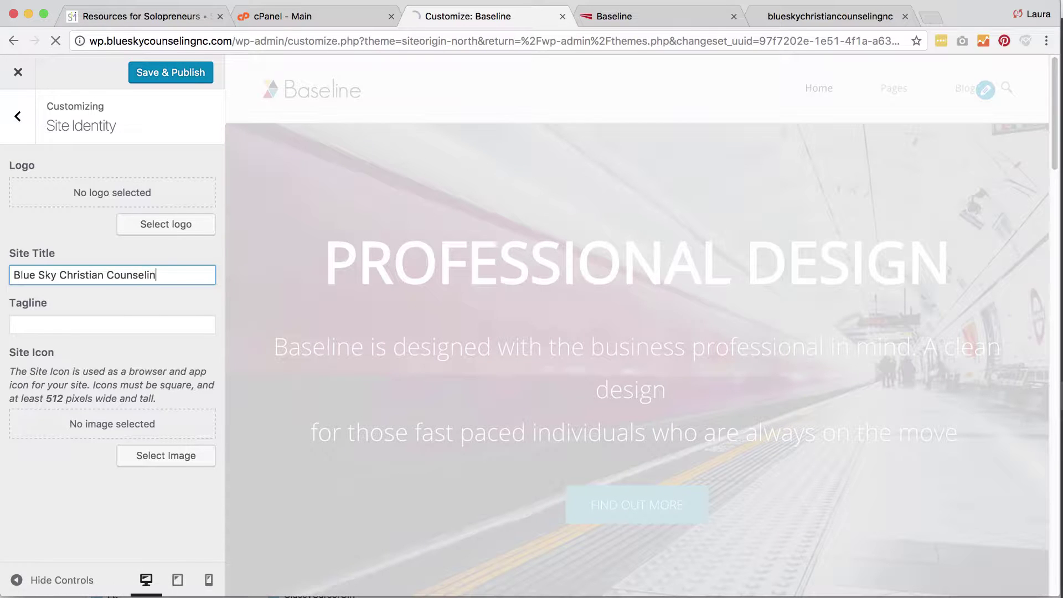
Copy the counselor's name and credentials from the header of the existing BlueSky Christian Counseling website
key(Tab)
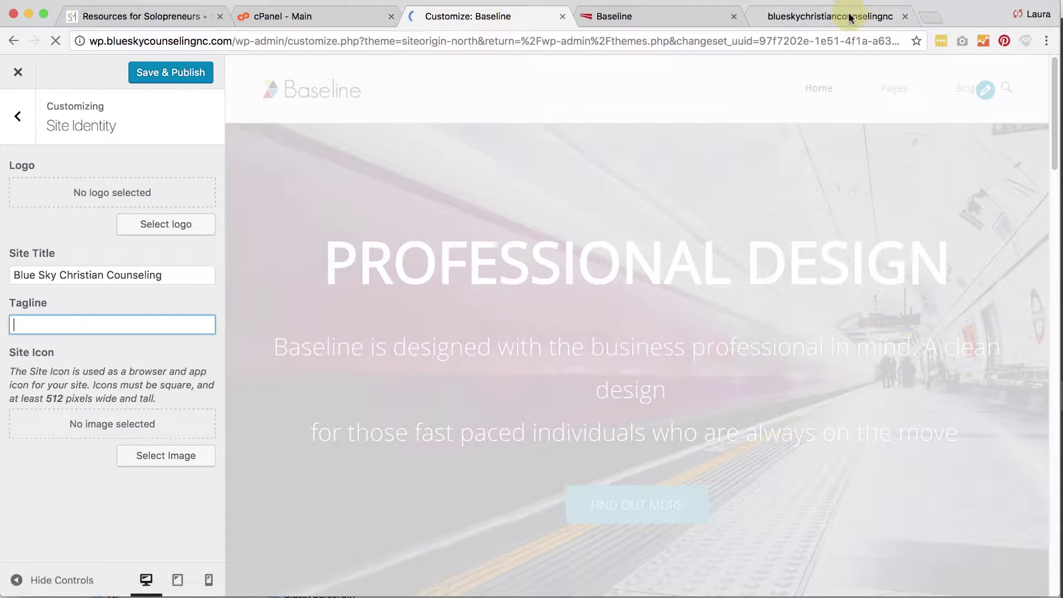
click(802, 16)
drag(388, 157, 157, 160)
key(super+c)
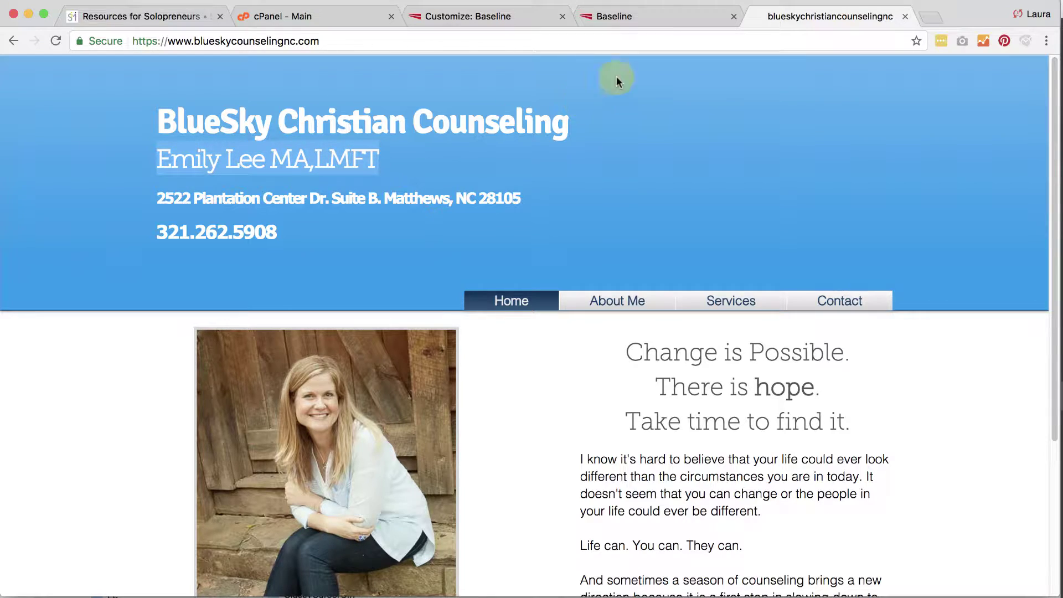
Paste the counselor's name and credentials as the tagline, add a space after the comma, and publish the changes
click(630, 20)
click(531, 16)
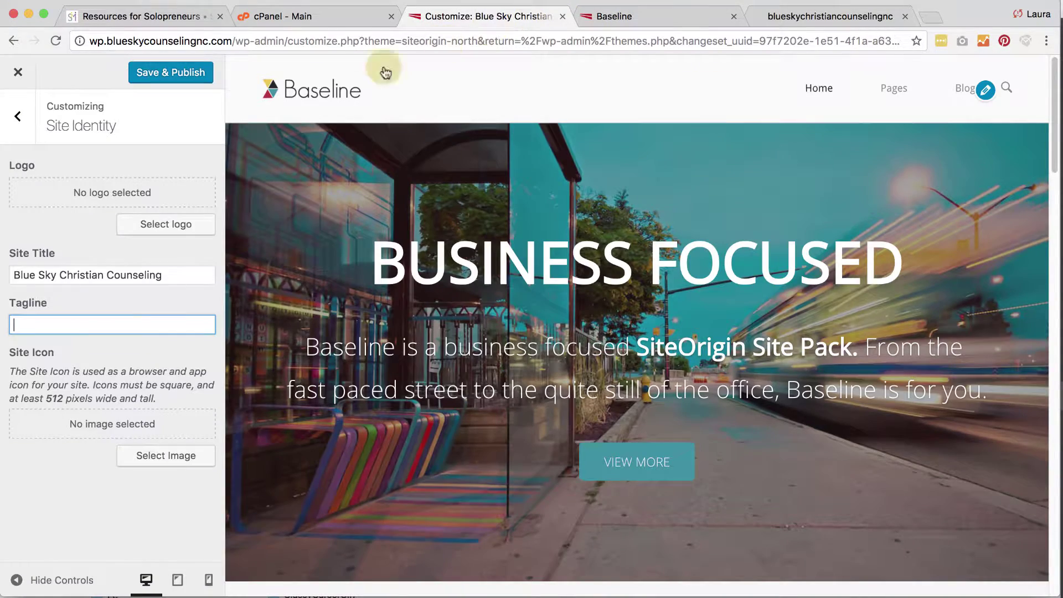
key(super+v)
key(Left)
key(Left)
key(Left)
key(Left)
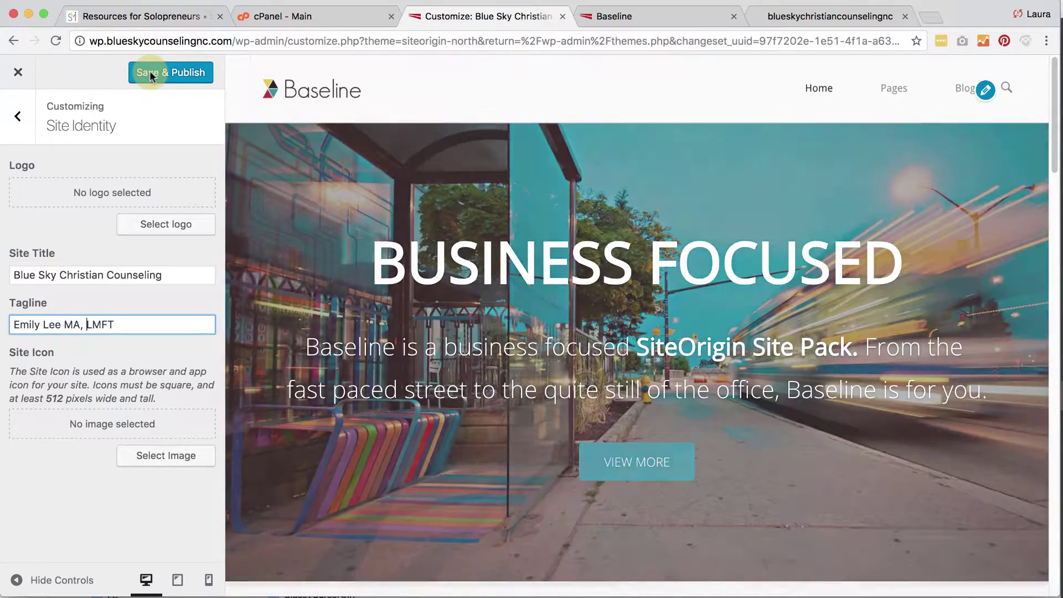
click(150, 73)
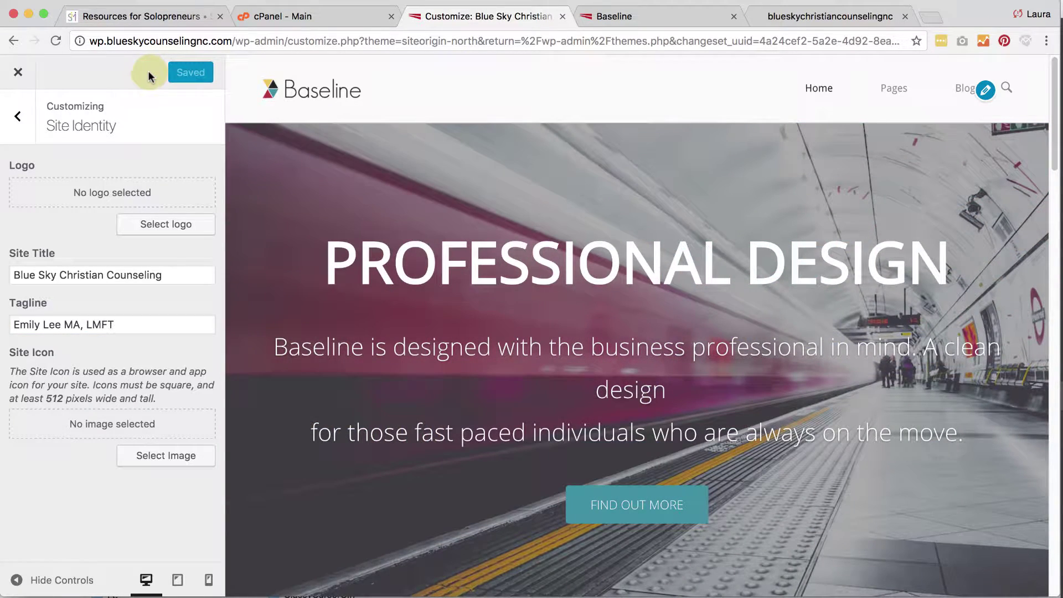
Remove the Baseline logo and retina logo from the theme's Branding settings
click(17, 119)
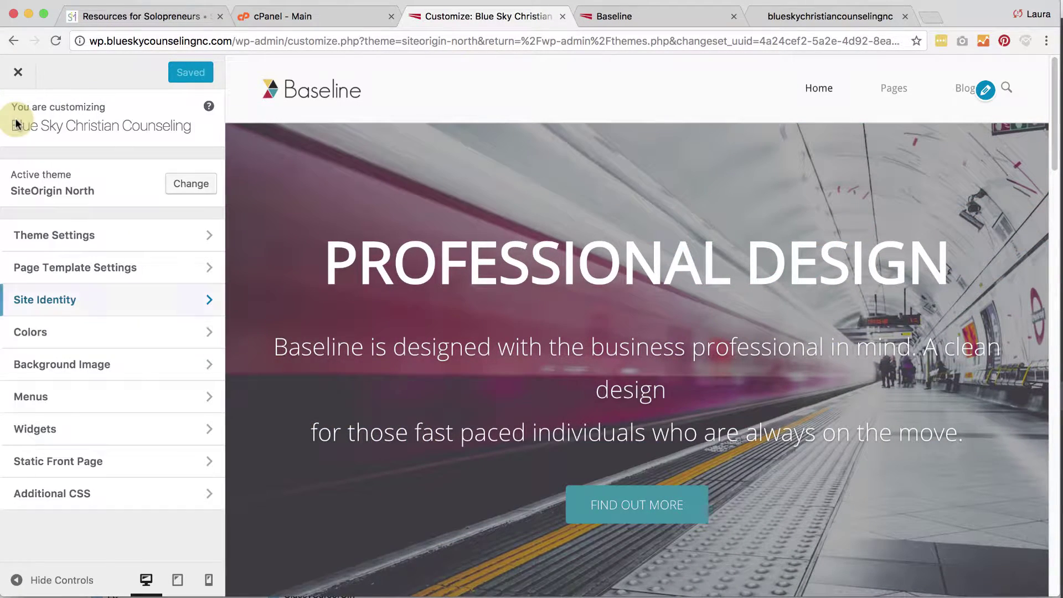
click(61, 236)
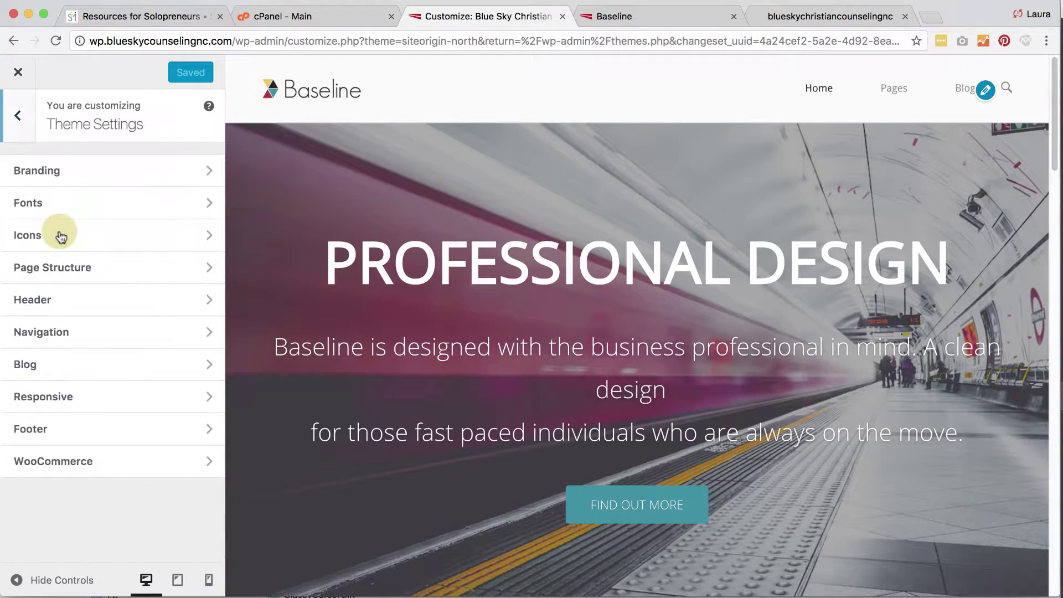
click(50, 183)
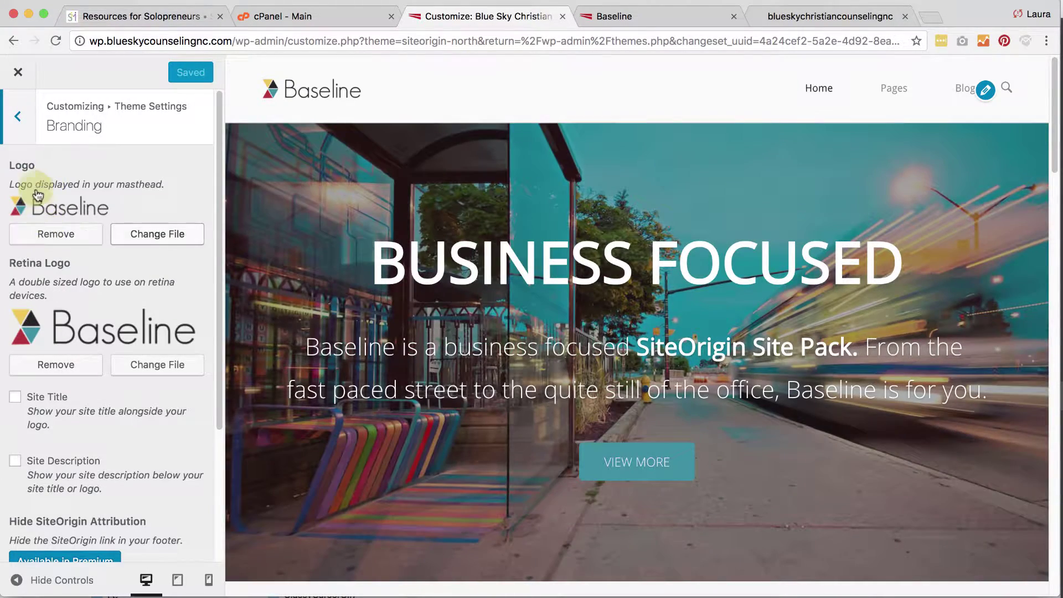
click(61, 235)
click(71, 370)
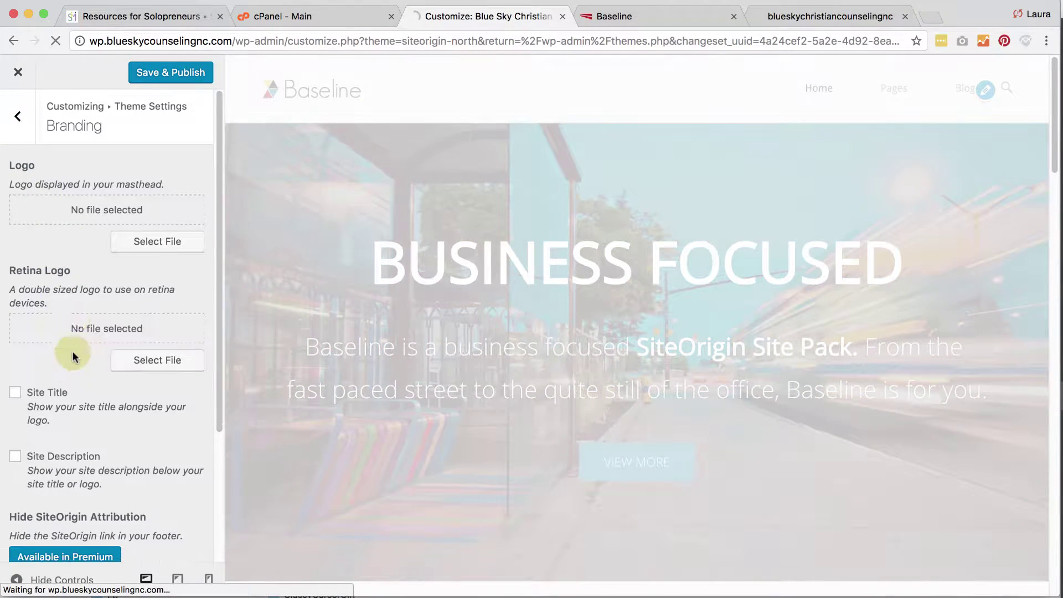
Upload BlueSkyLogo.png from the Web folder and choose it as the masthead logo
click(145, 240)
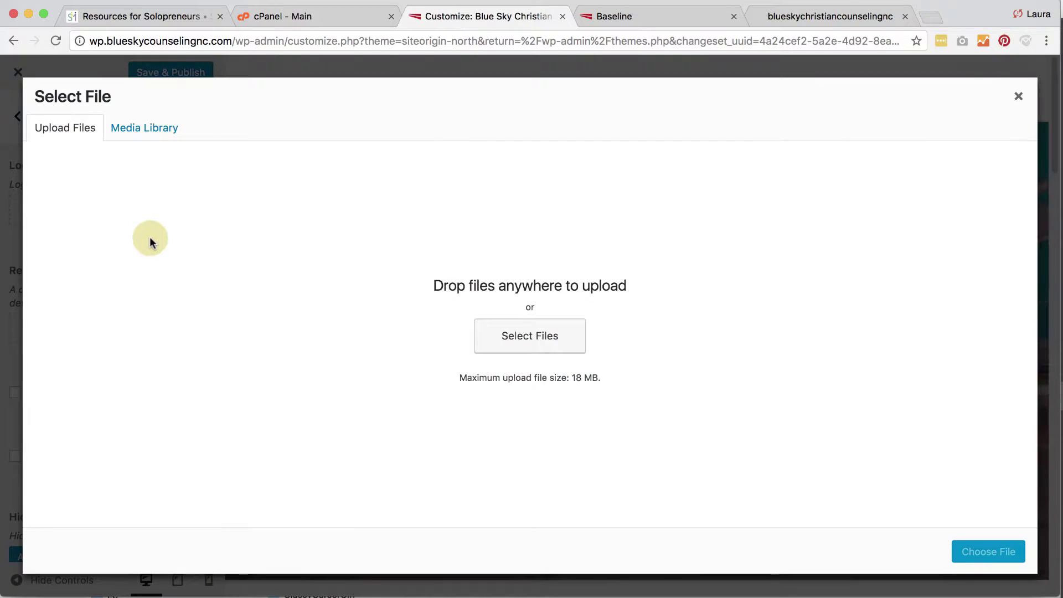
click(514, 342)
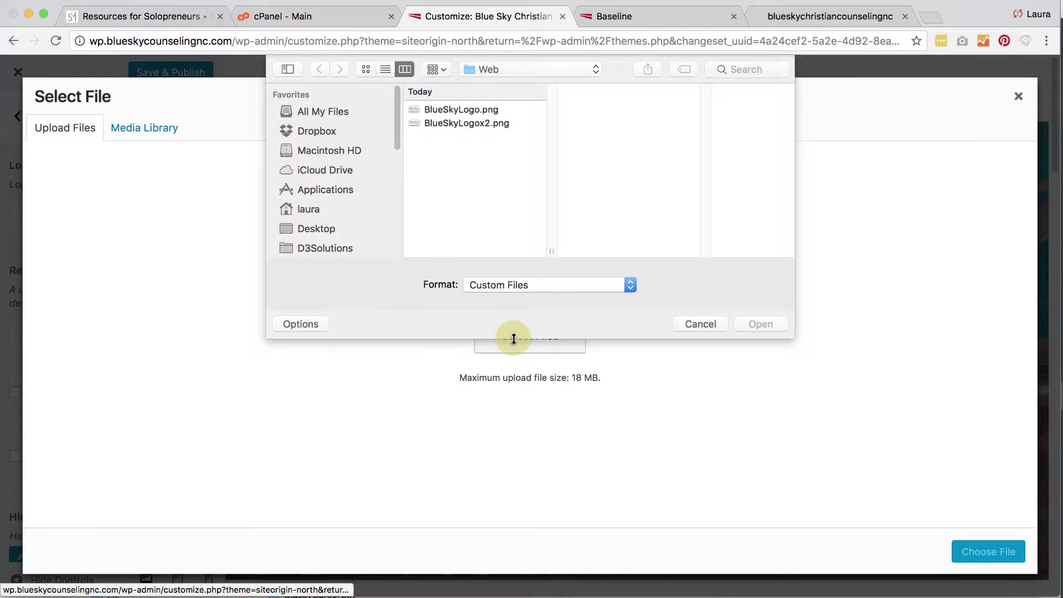
click(465, 109)
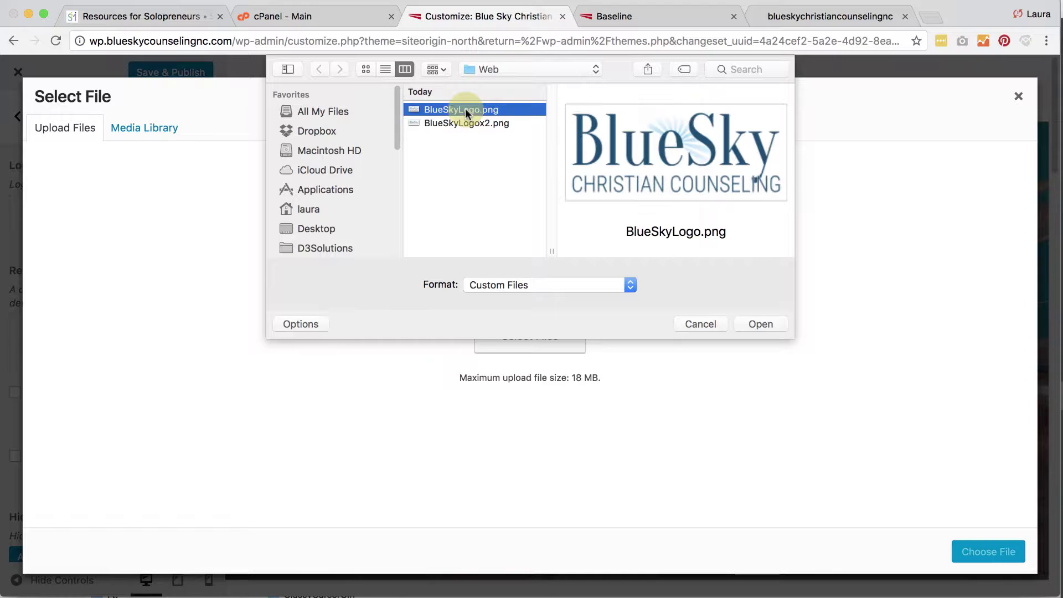
click(754, 325)
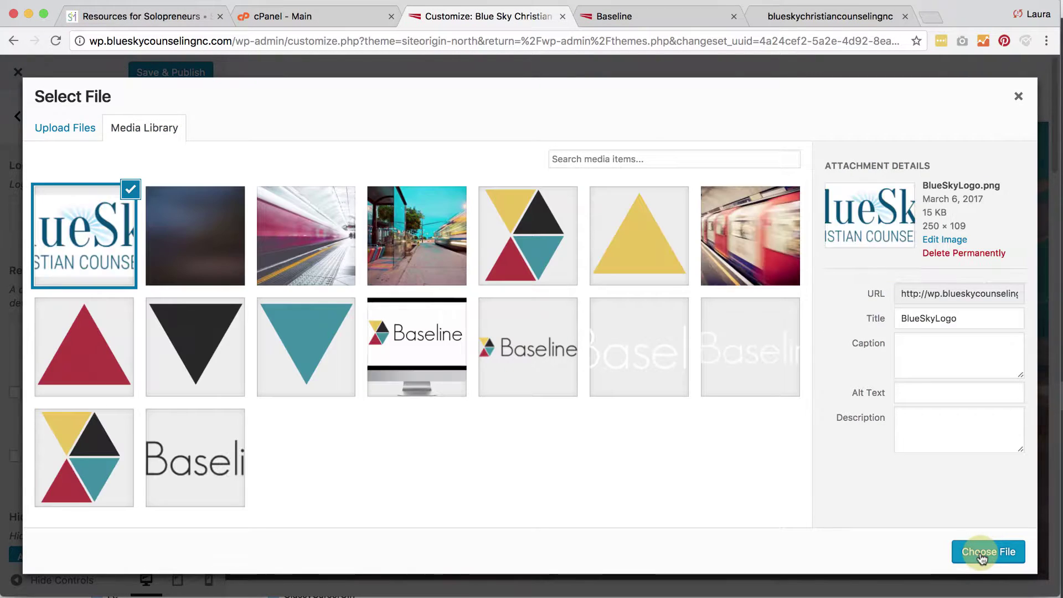
click(981, 553)
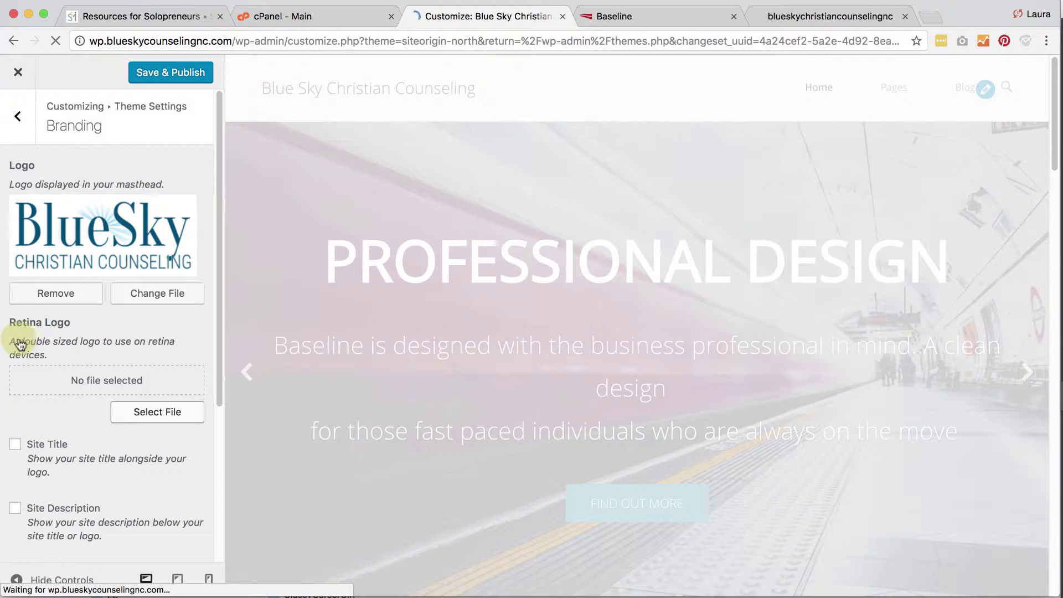
Upload BlueSkyLogox2.png from the Web folder and choose it as the retina logo
click(147, 410)
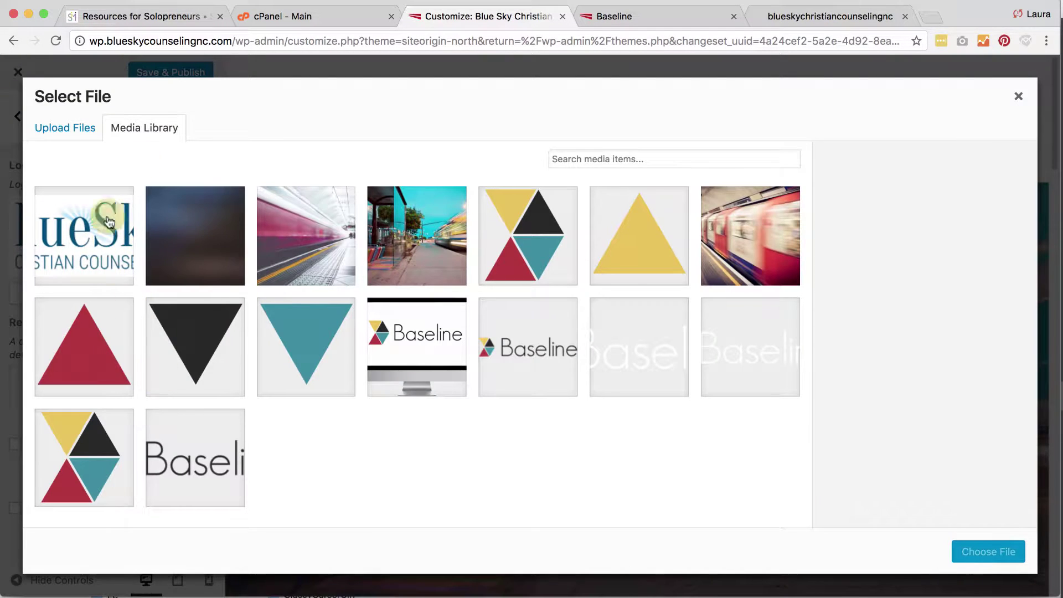
click(43, 137)
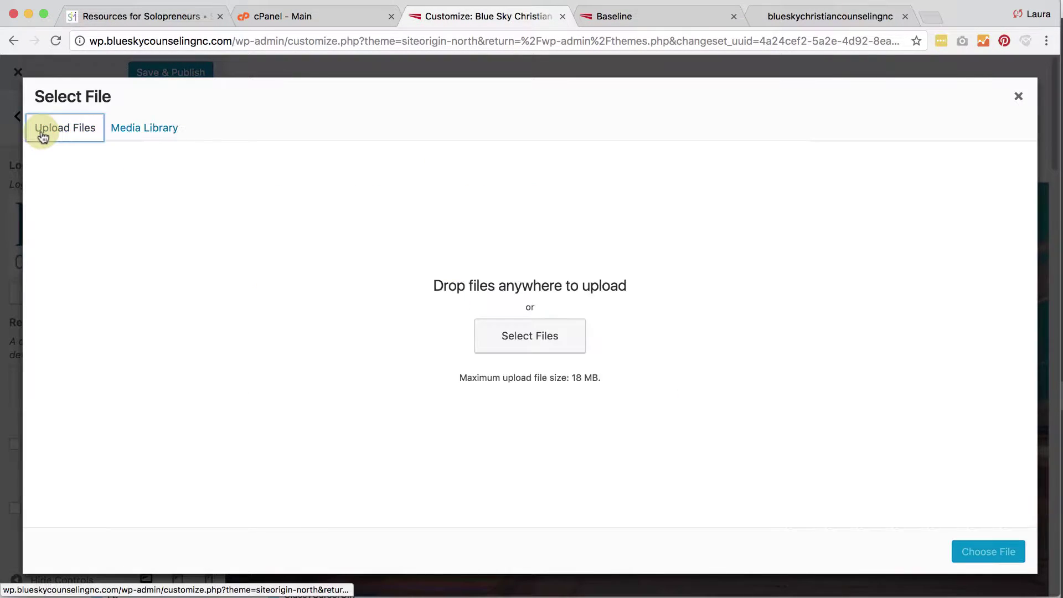
click(551, 336)
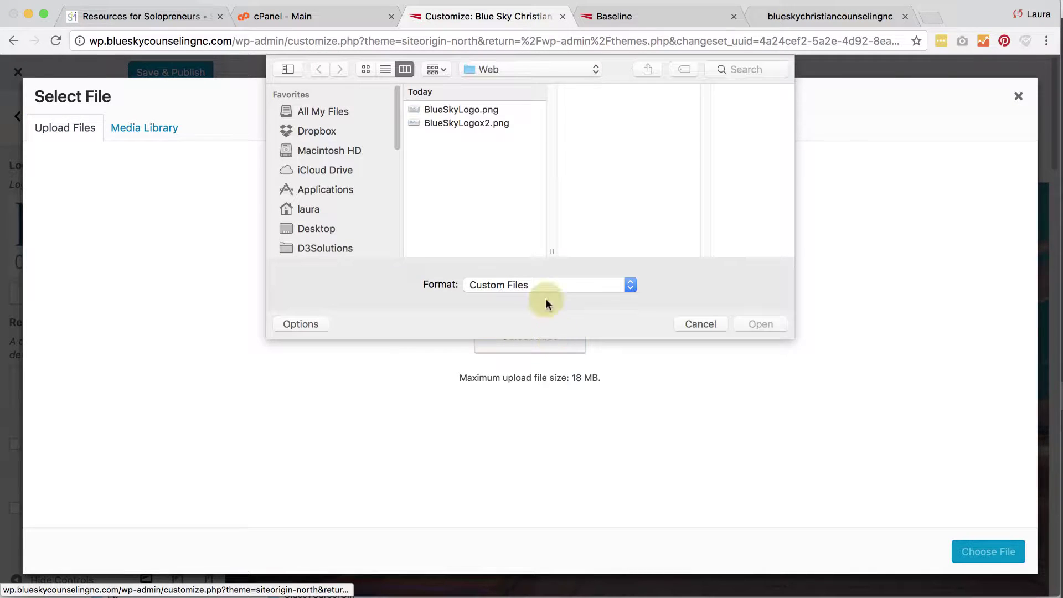
click(480, 123)
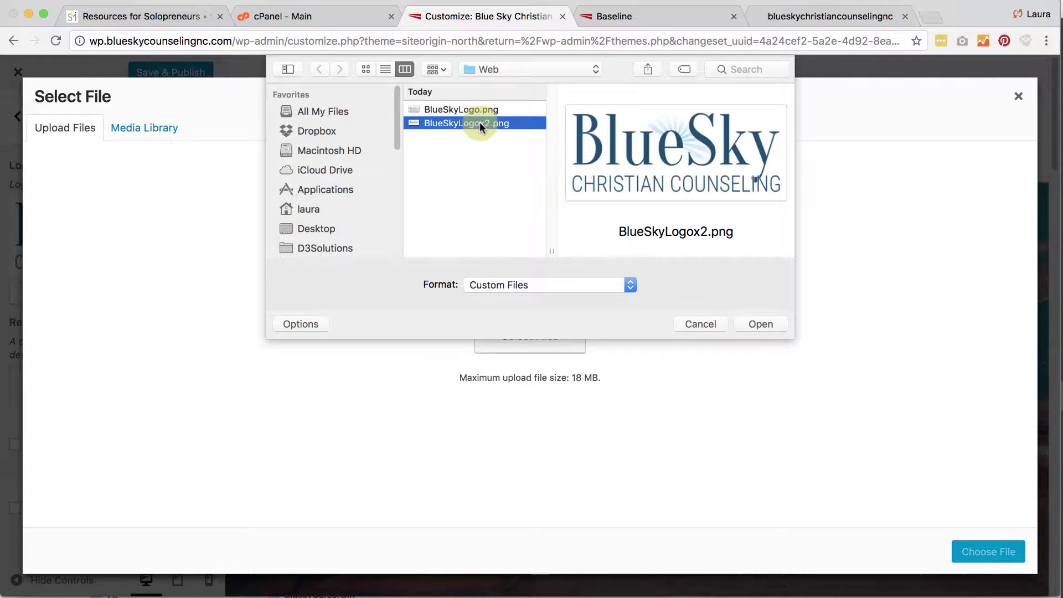
click(764, 322)
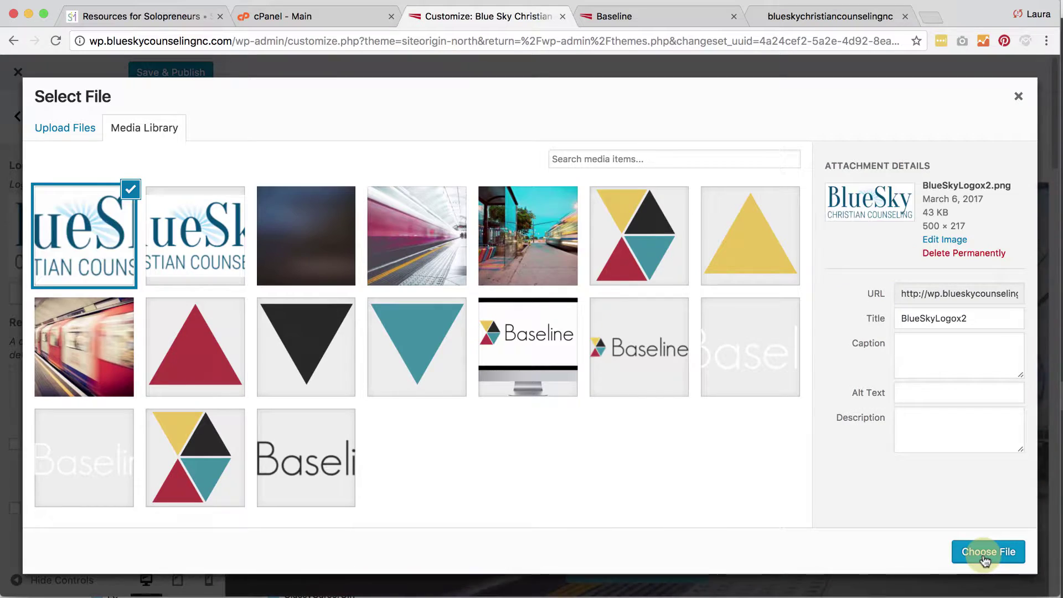
click(983, 554)
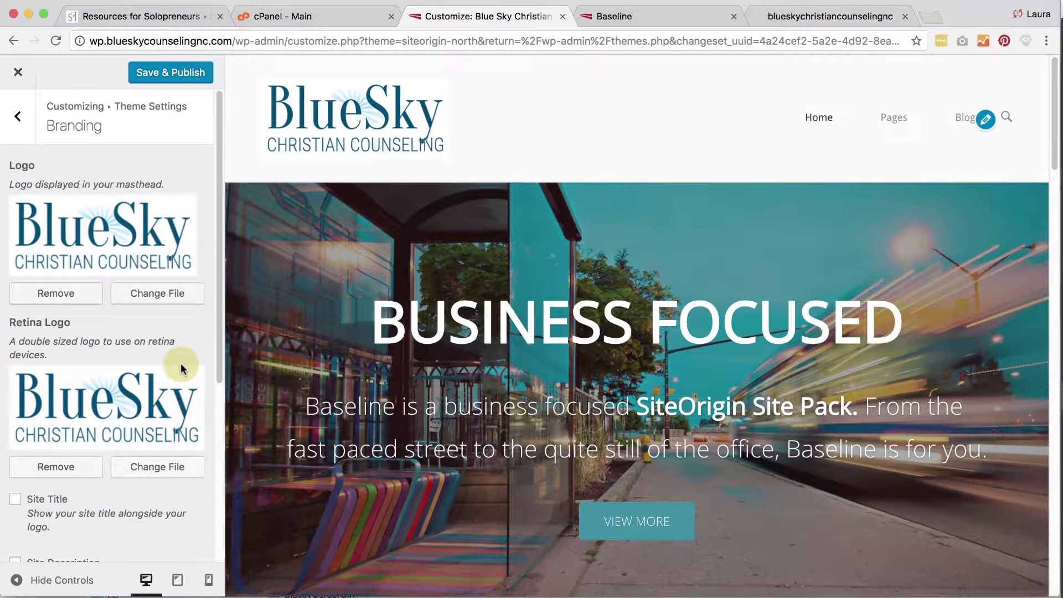
Enable showing the site description below the logo
scroll(180, 363, down, 5)
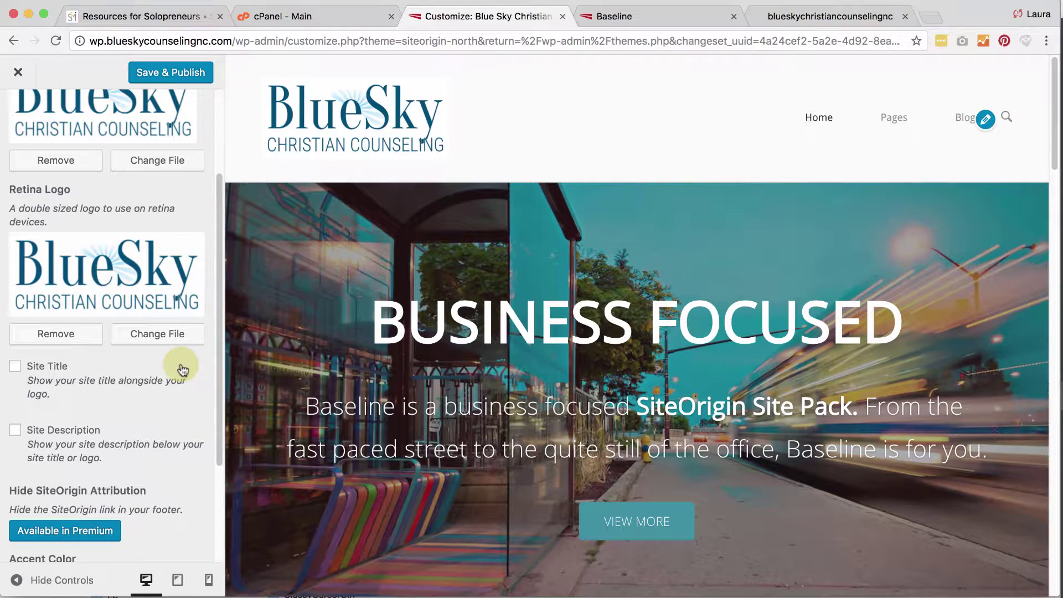
click(15, 431)
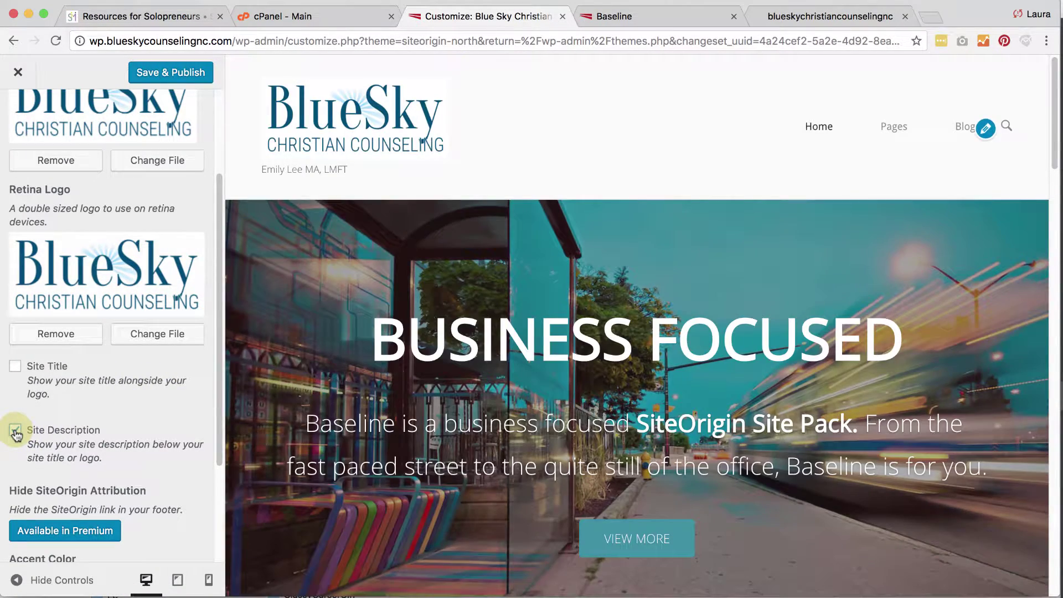
Set the theme's Accent Color to the light blue by pasting its copied hex code
scroll(92, 423, down, 3)
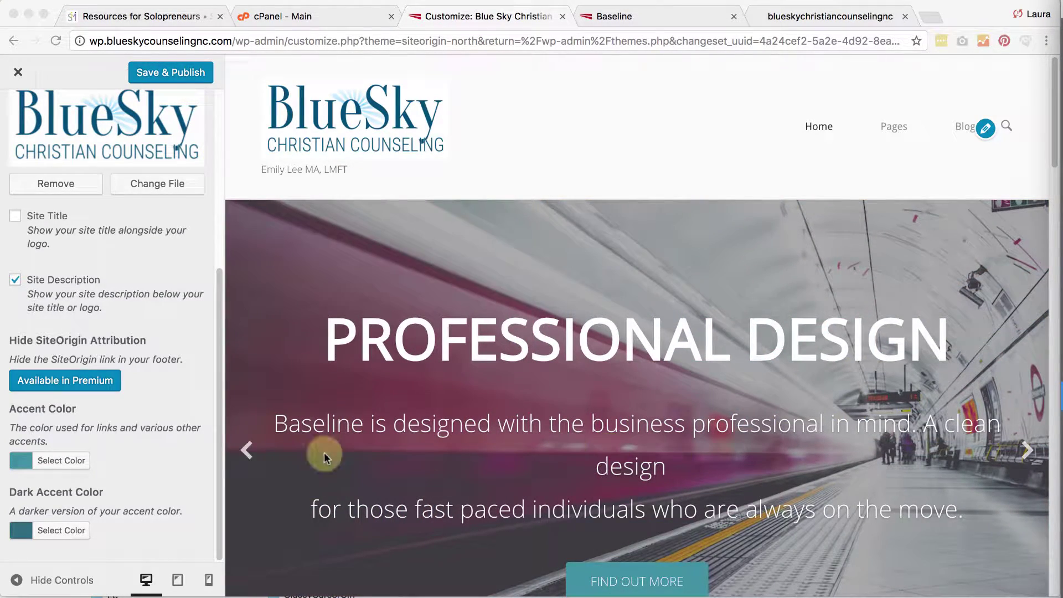
click(52, 461)
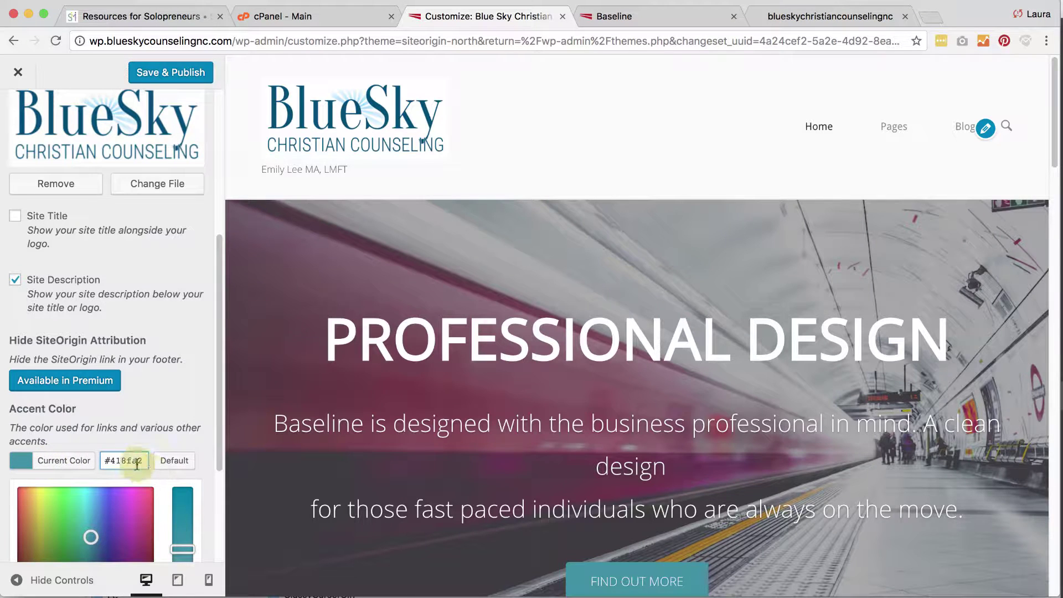
drag(111, 461, 140, 460)
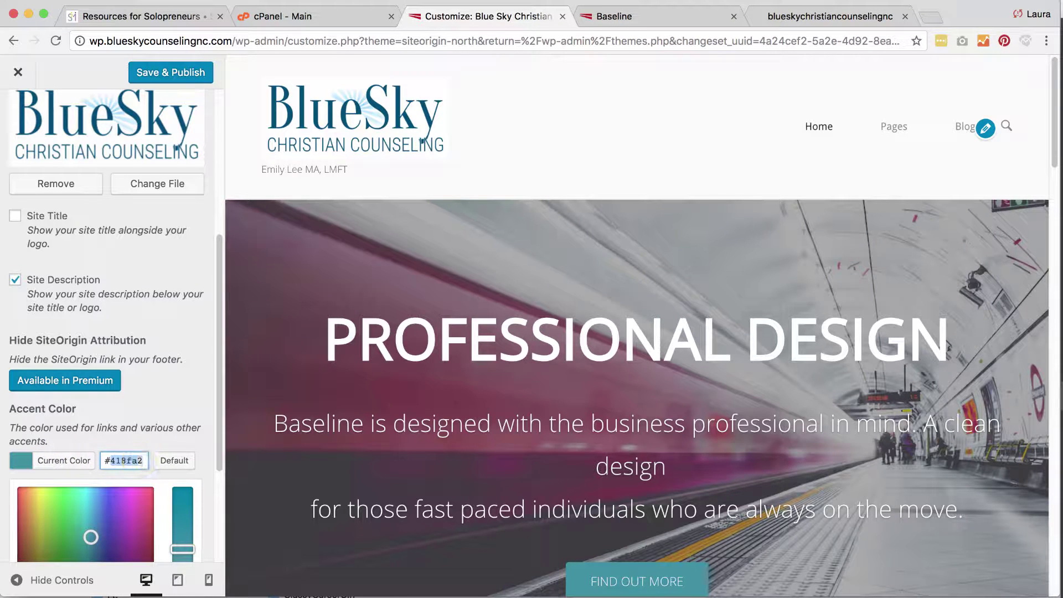
key(super+v)
click(142, 410)
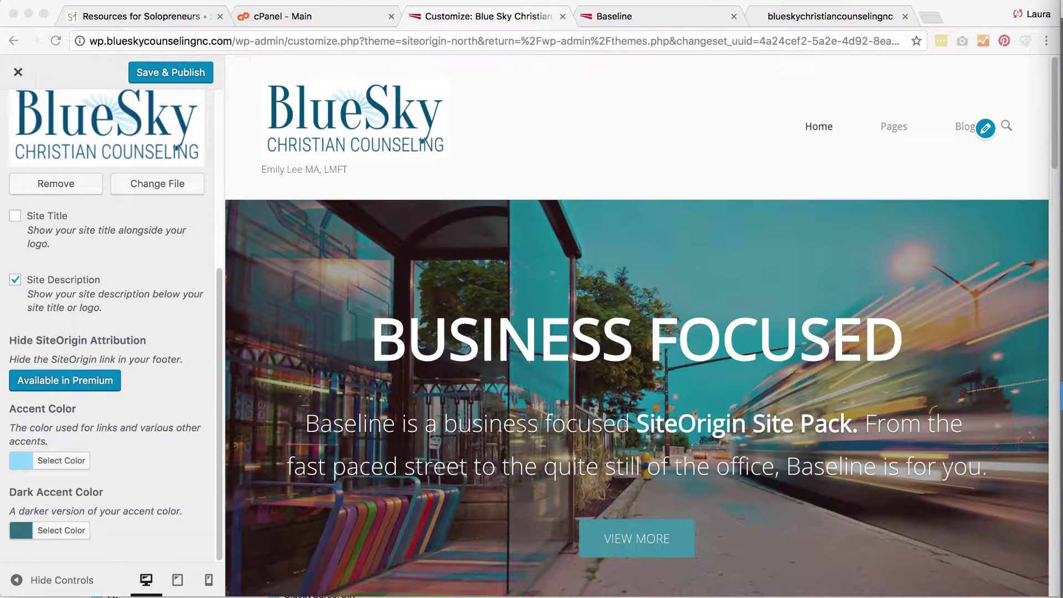
Change the Dark Accent Color to the dark blue of the logo and publish the branding changes
click(189, 480)
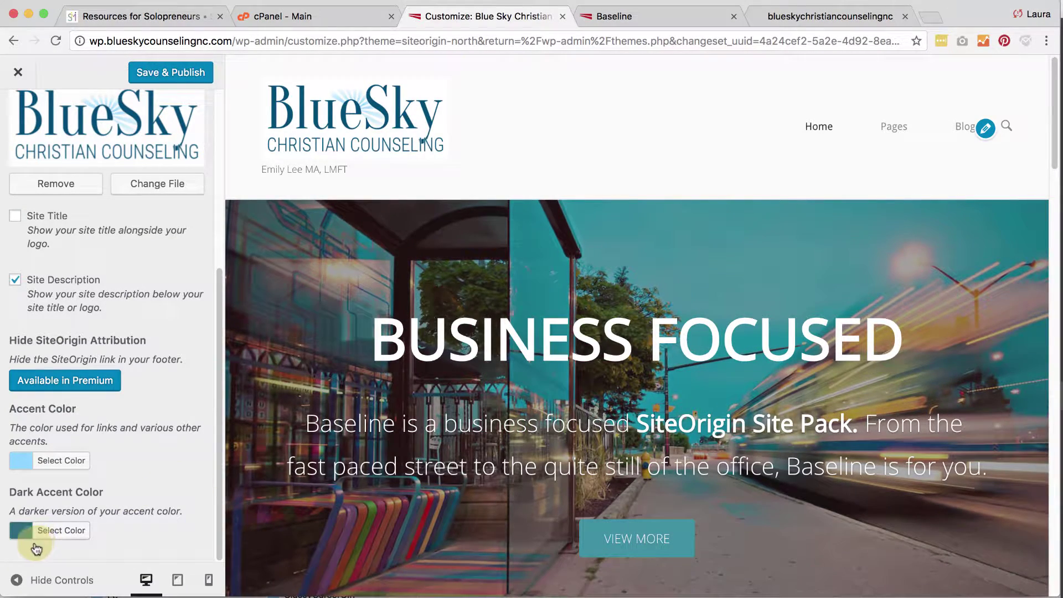
click(54, 532)
click(111, 530)
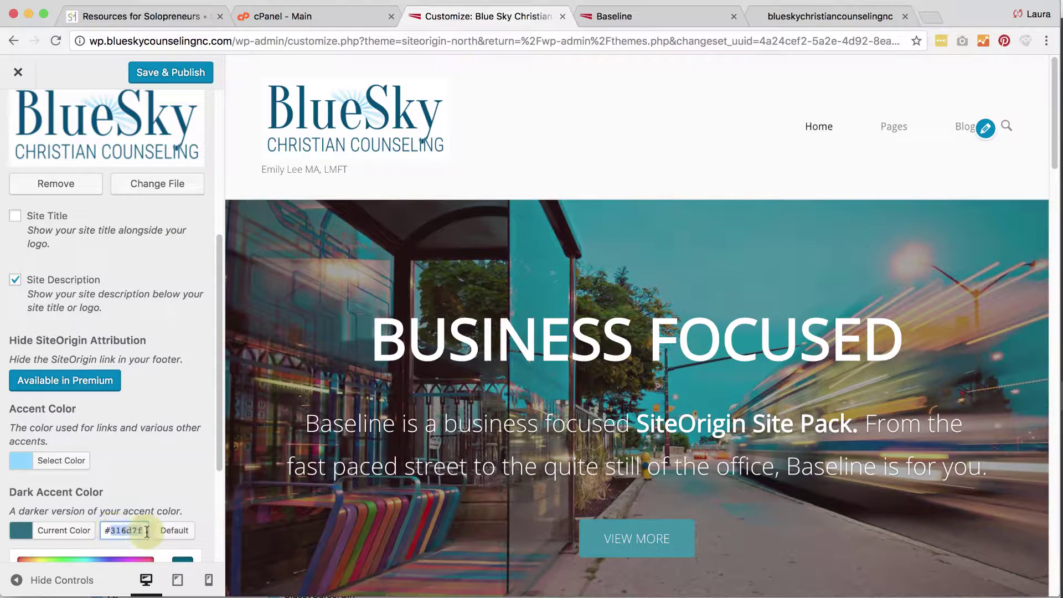
click(158, 472)
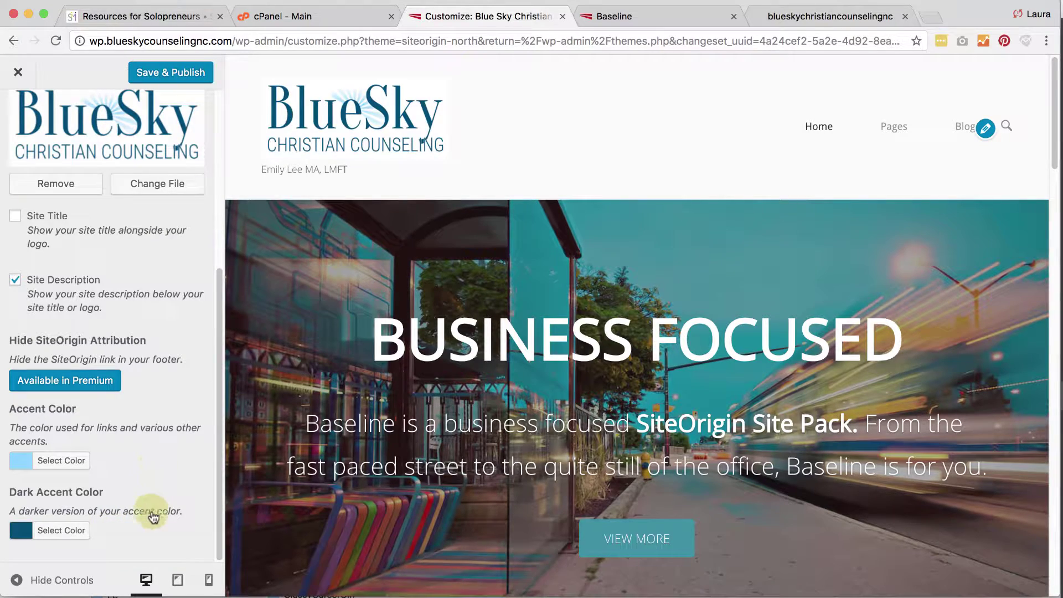
scroll(153, 517, up, 5)
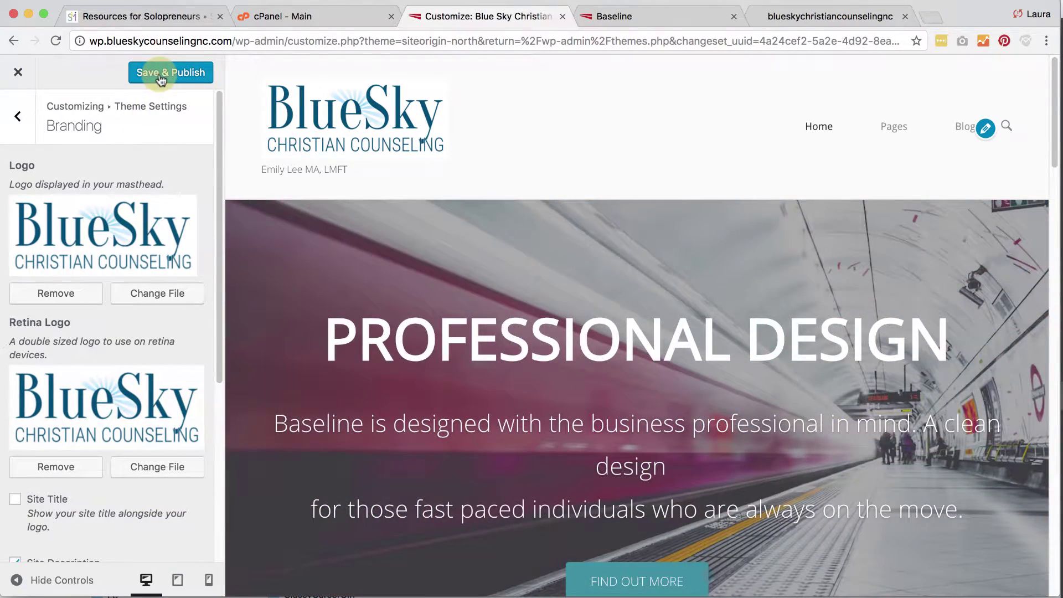
click(158, 72)
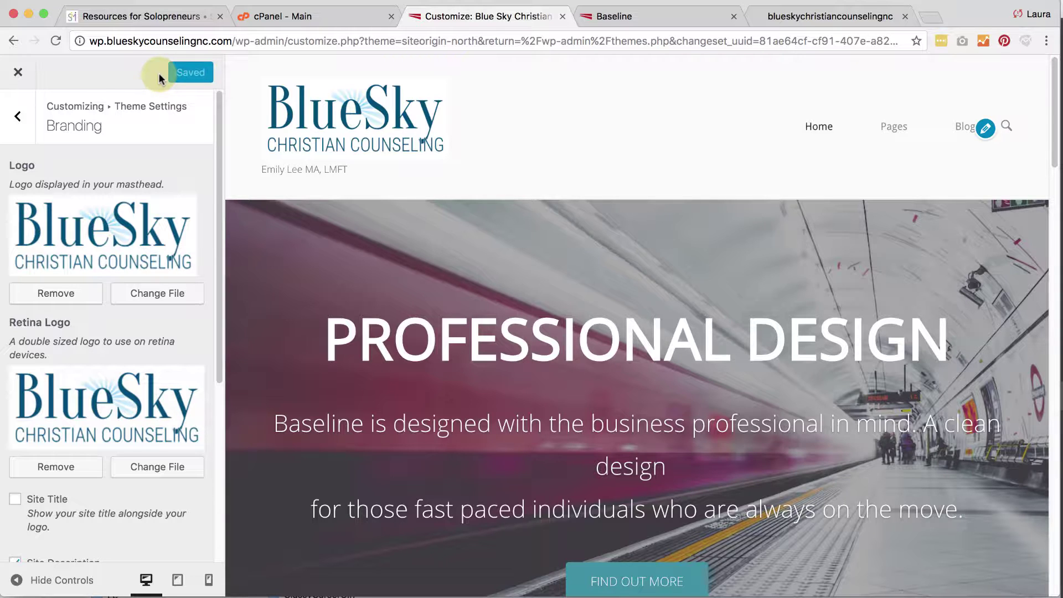
Set the header layout to Centered in the theme's Header settings
click(18, 117)
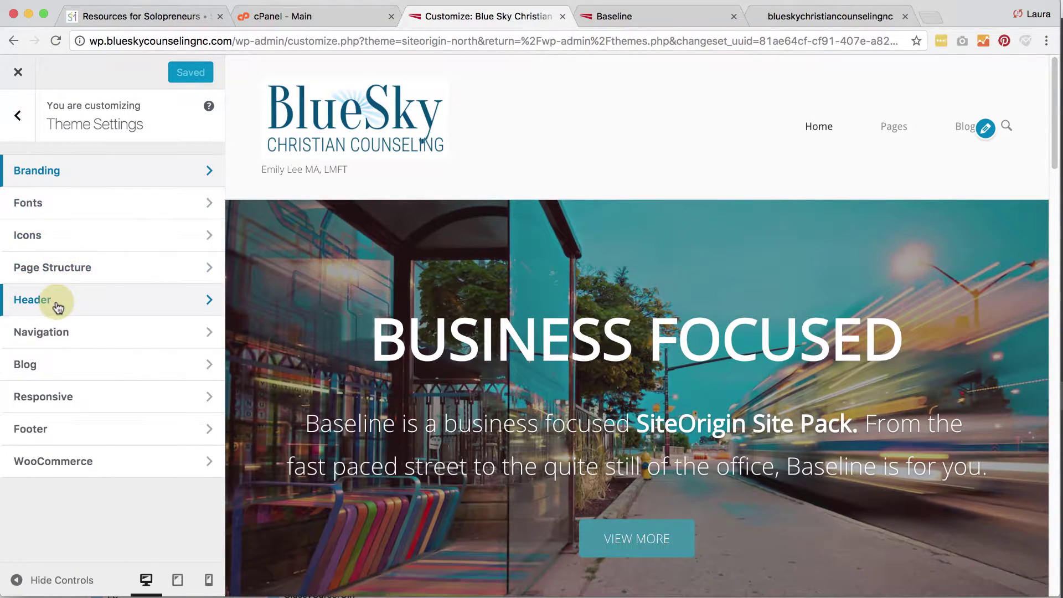
click(57, 300)
click(62, 187)
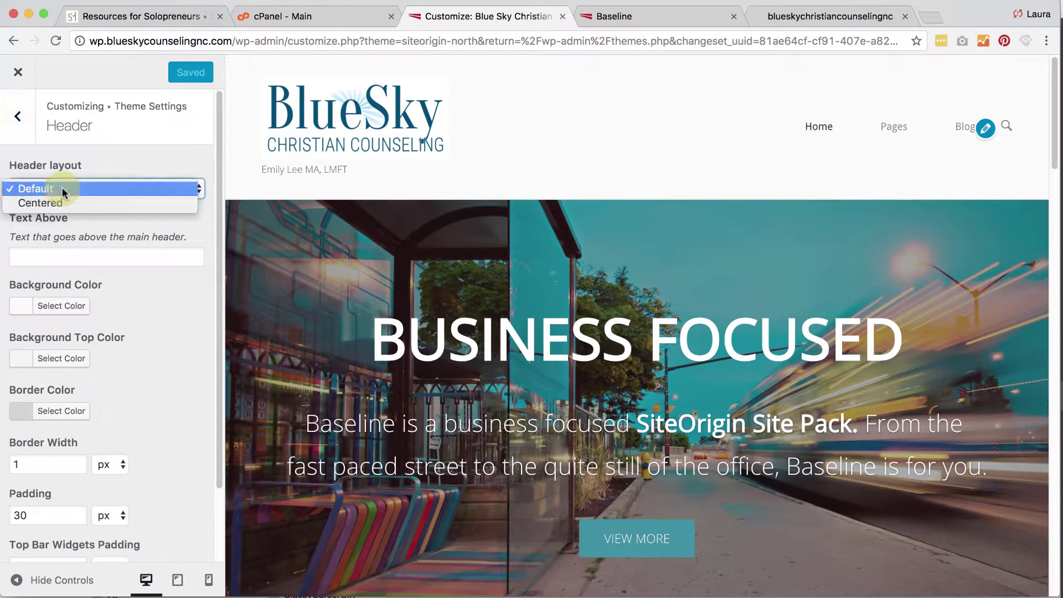
click(62, 201)
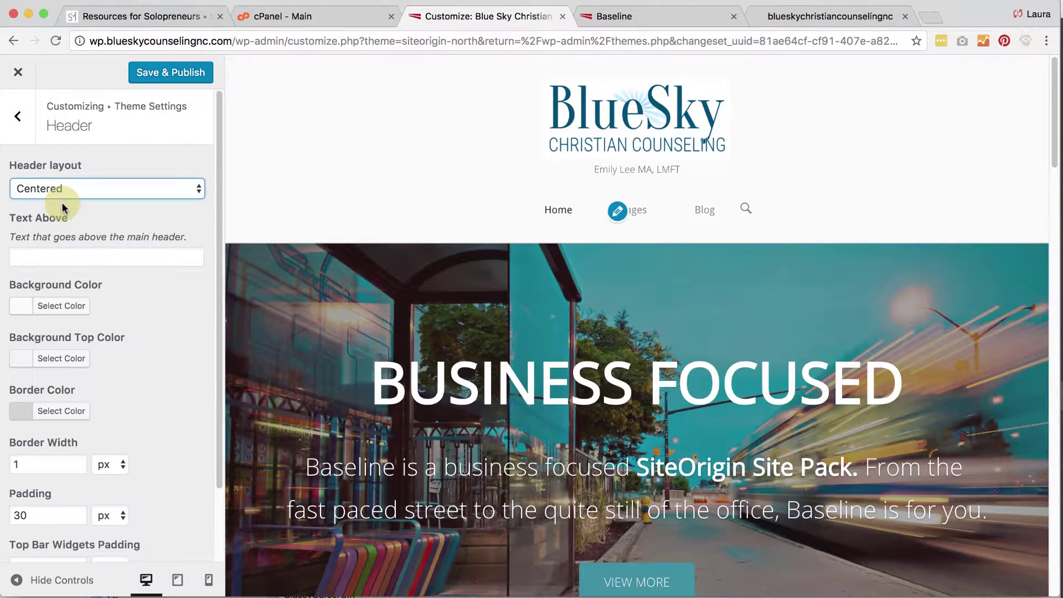
Set the header's Background Color to white, #ffffff
click(74, 305)
click(111, 310)
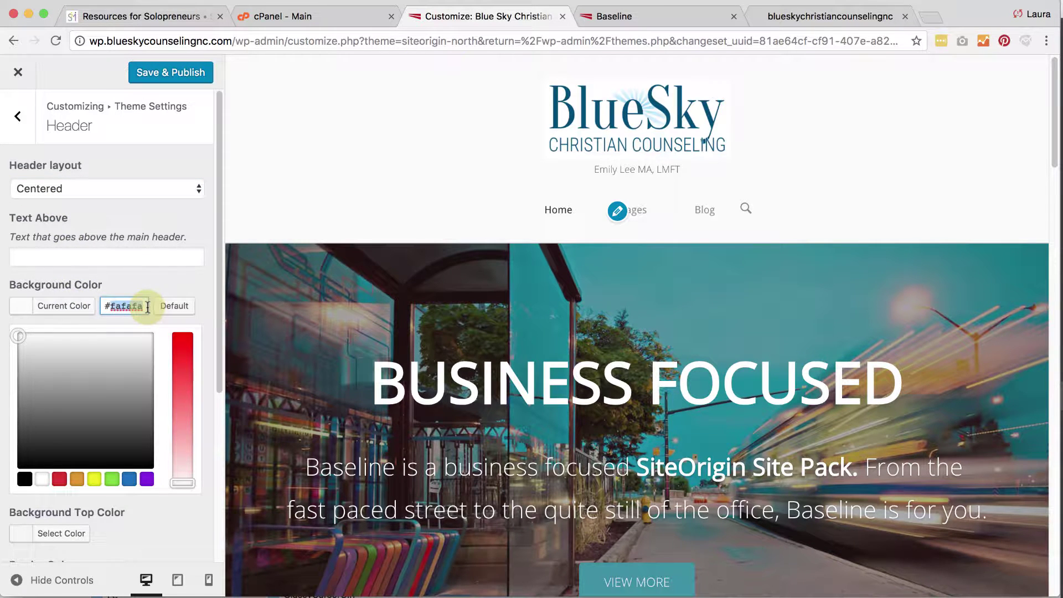
text(fffff)
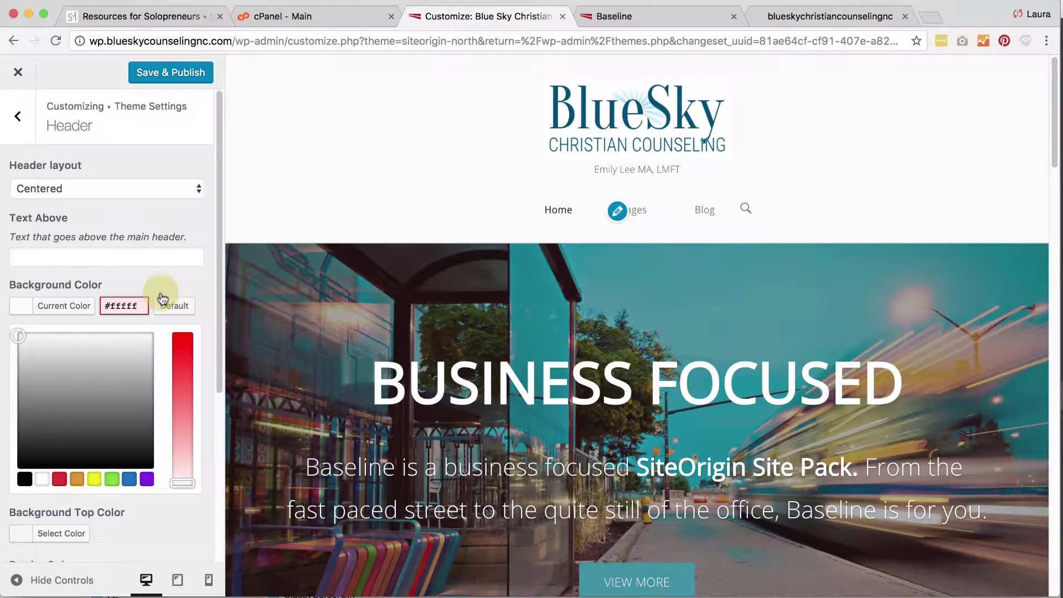
text(f)
click(180, 283)
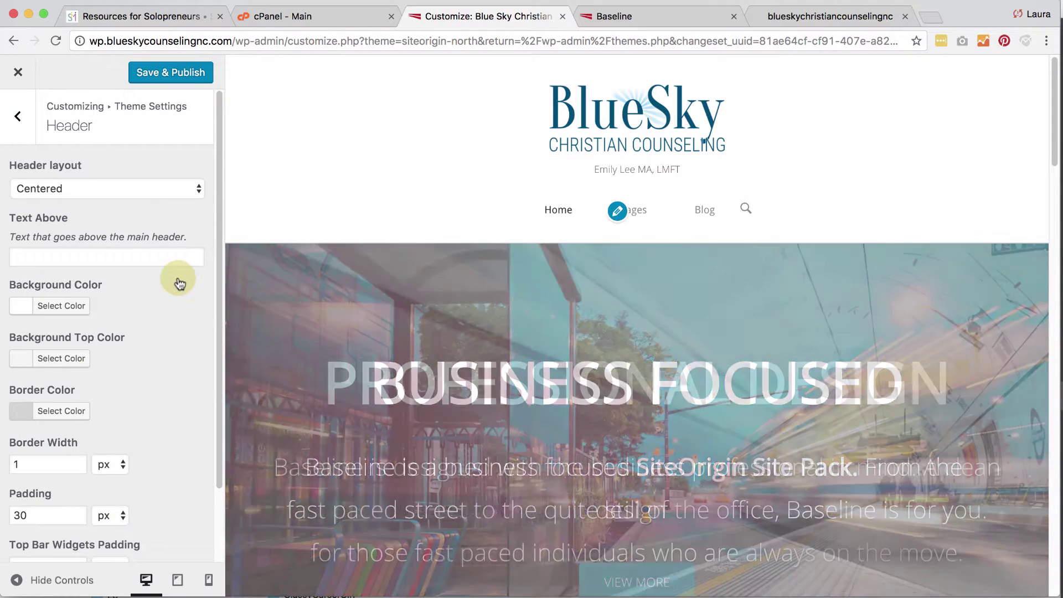
Try the text "Text here" above the main header and clear it again
scroll(179, 283, down, 1)
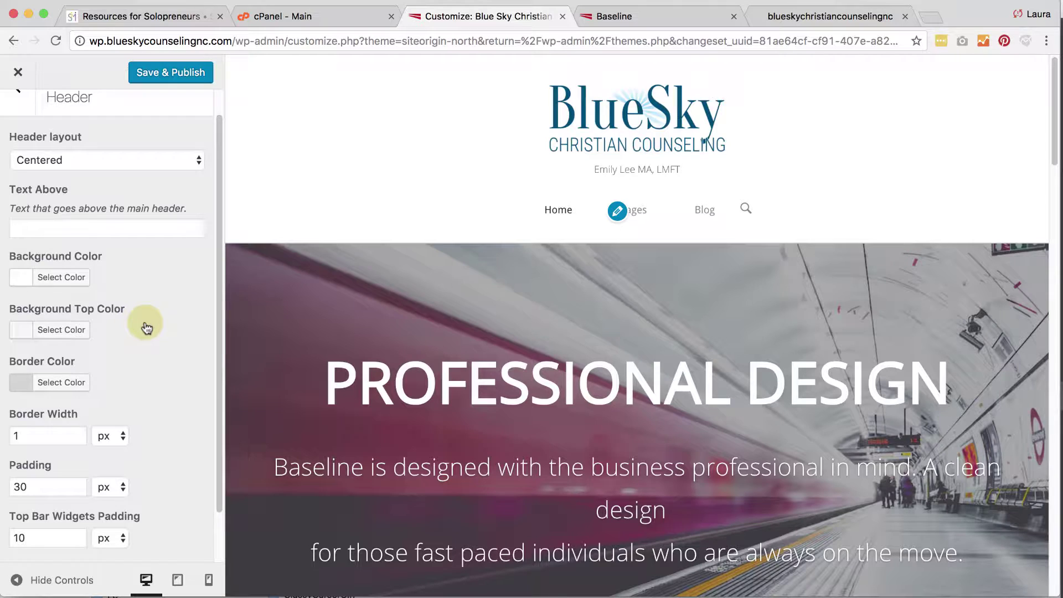
scroll(145, 327, down, 1)
scroll(58, 244, up, 2)
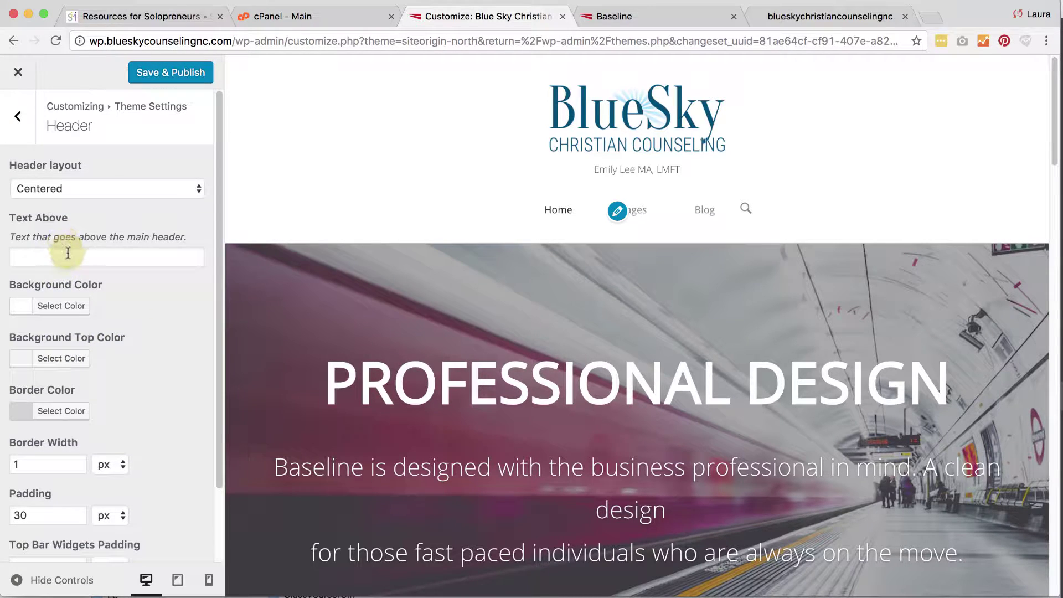
click(68, 253)
text(Text h)
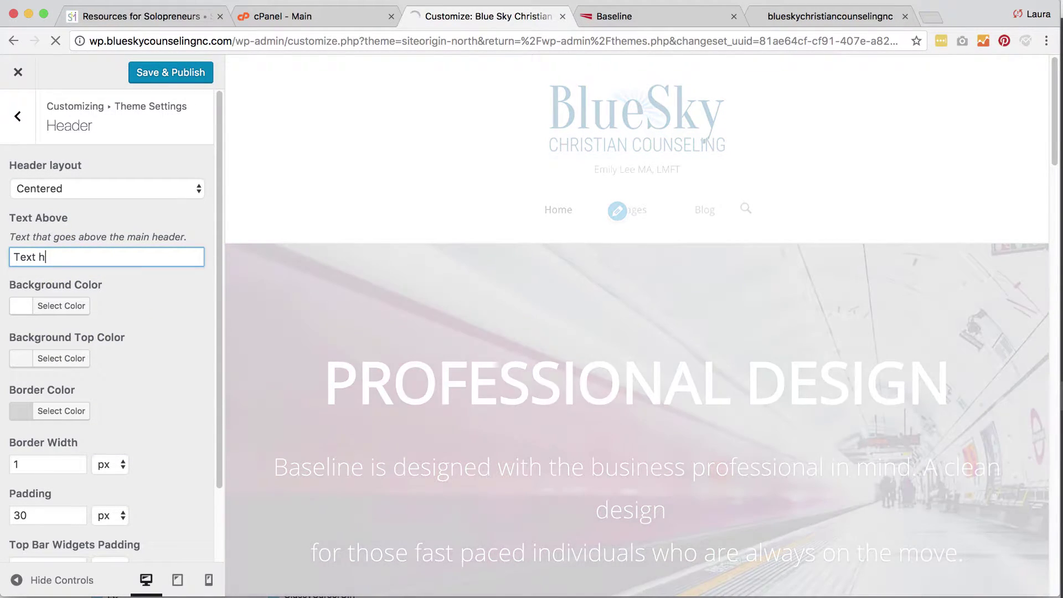
text(ere)
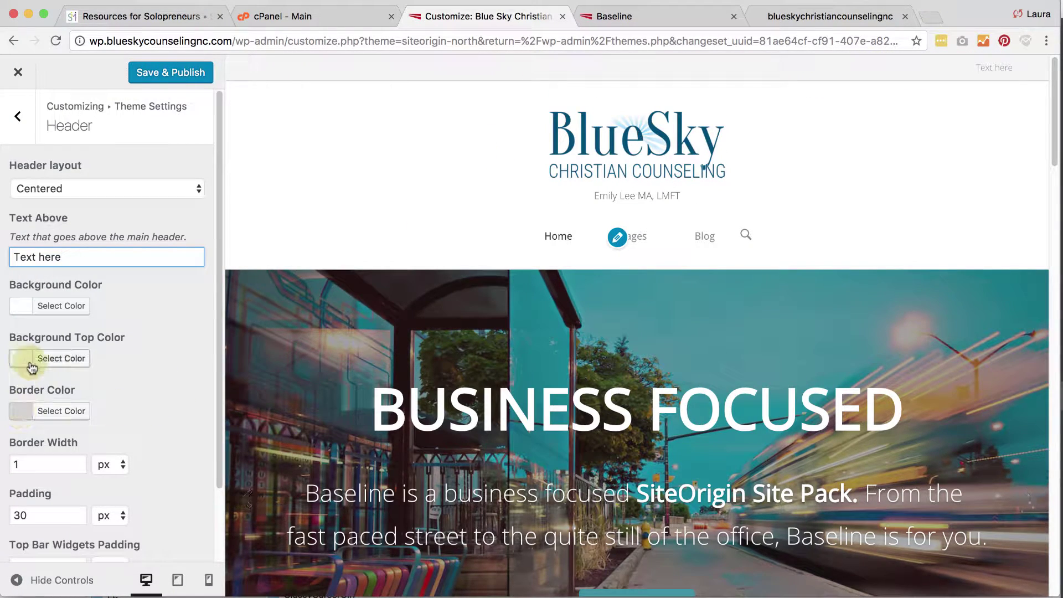
triple_click(60, 261)
key(BackSpace)
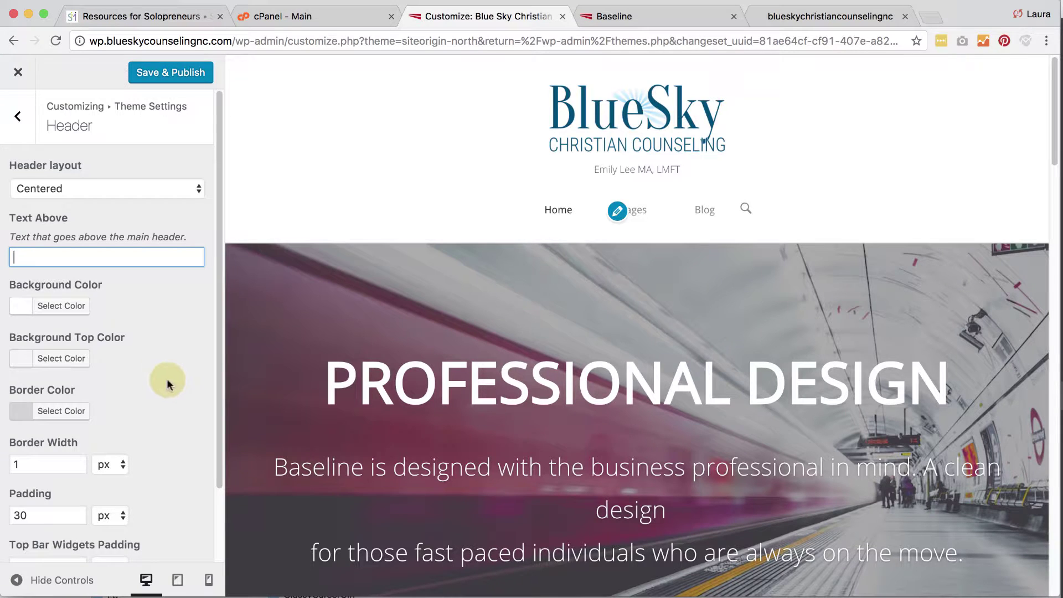
Review the remaining header settings and publish the header changes
scroll(166, 380, down, 3)
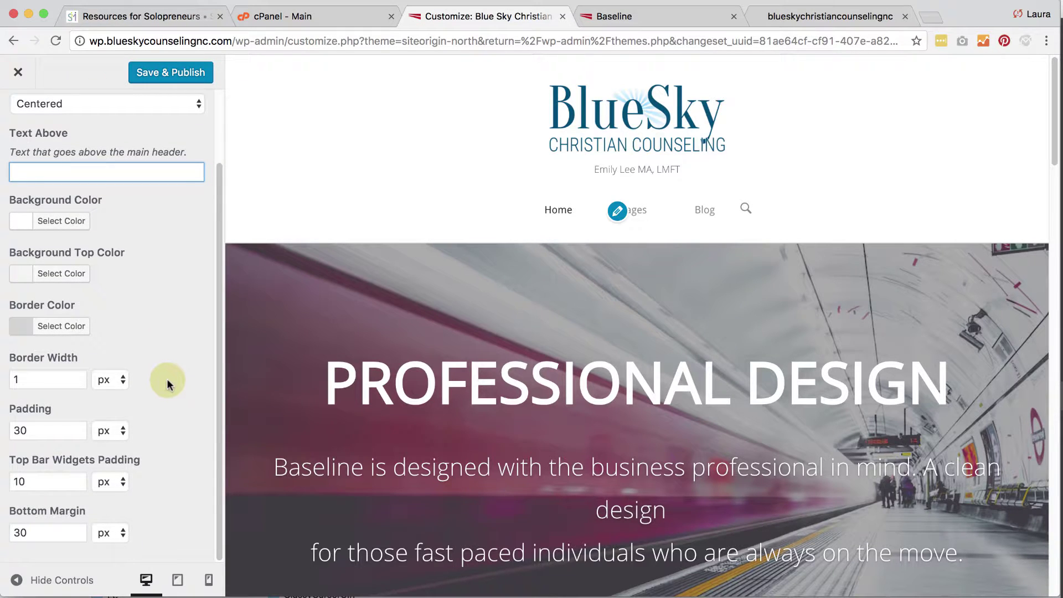
scroll(166, 380, up, 3)
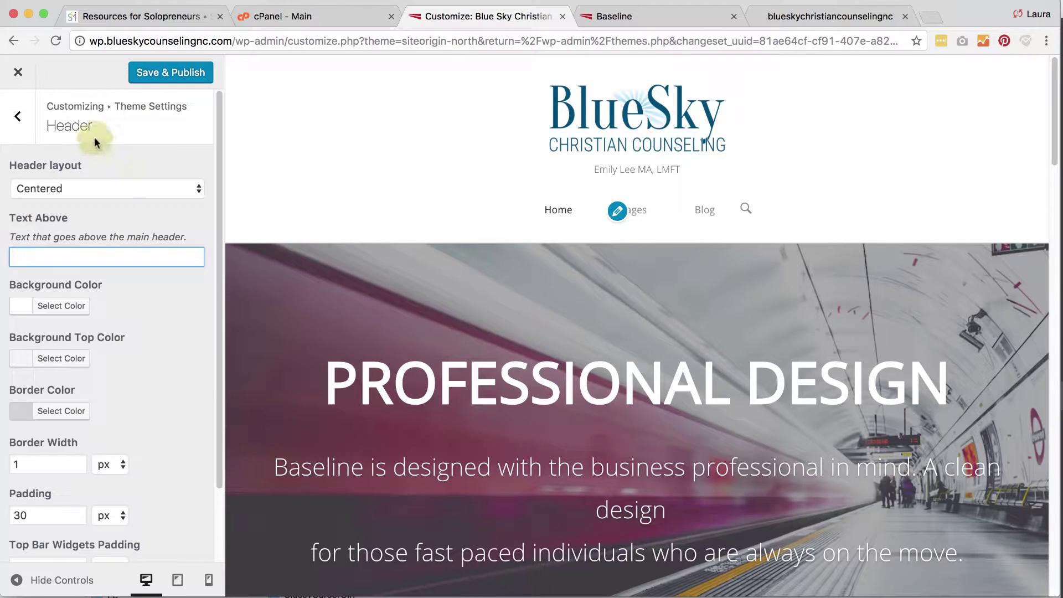
click(152, 82)
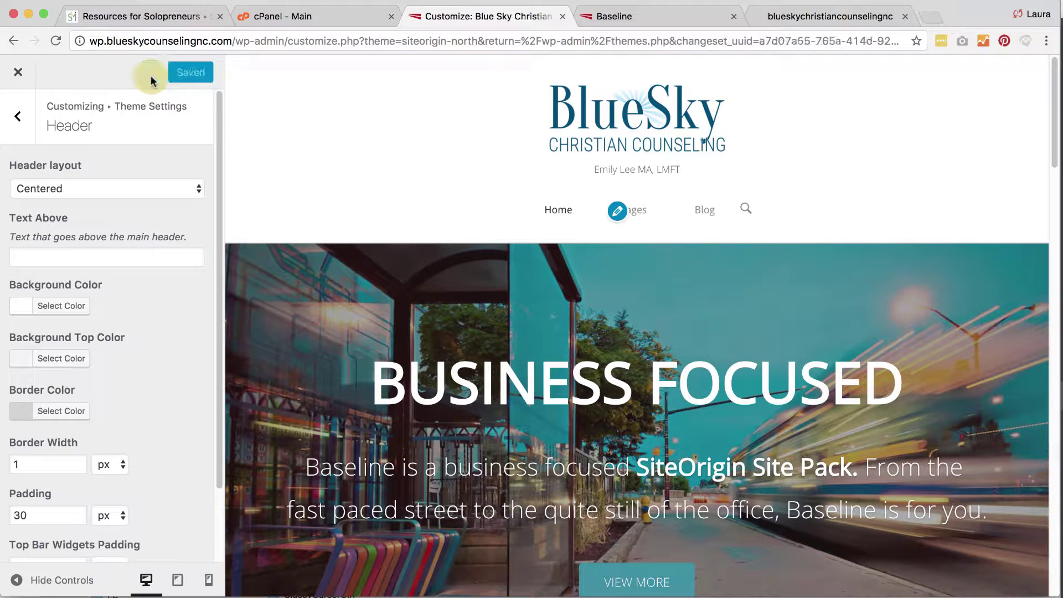
Set the headings font to Oranienbaum in the theme's Fonts settings
click(15, 127)
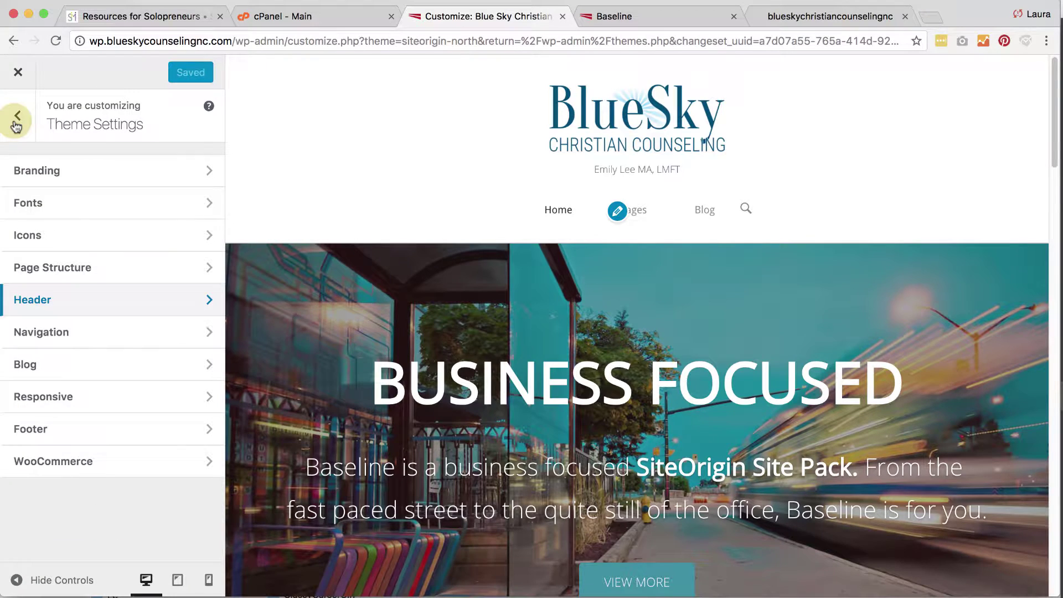
click(56, 201)
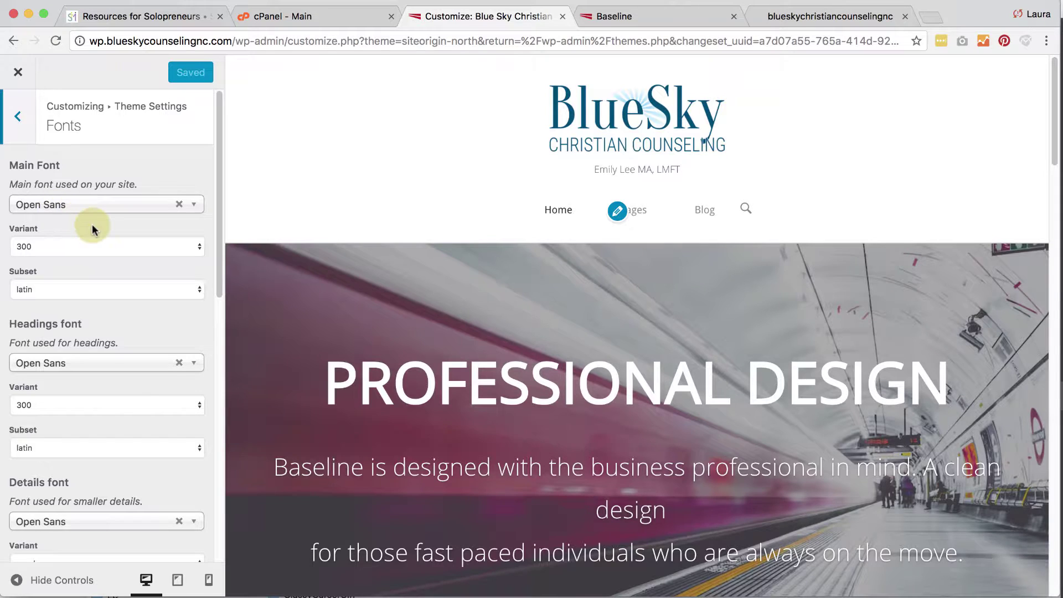
scroll(94, 238, down, 3)
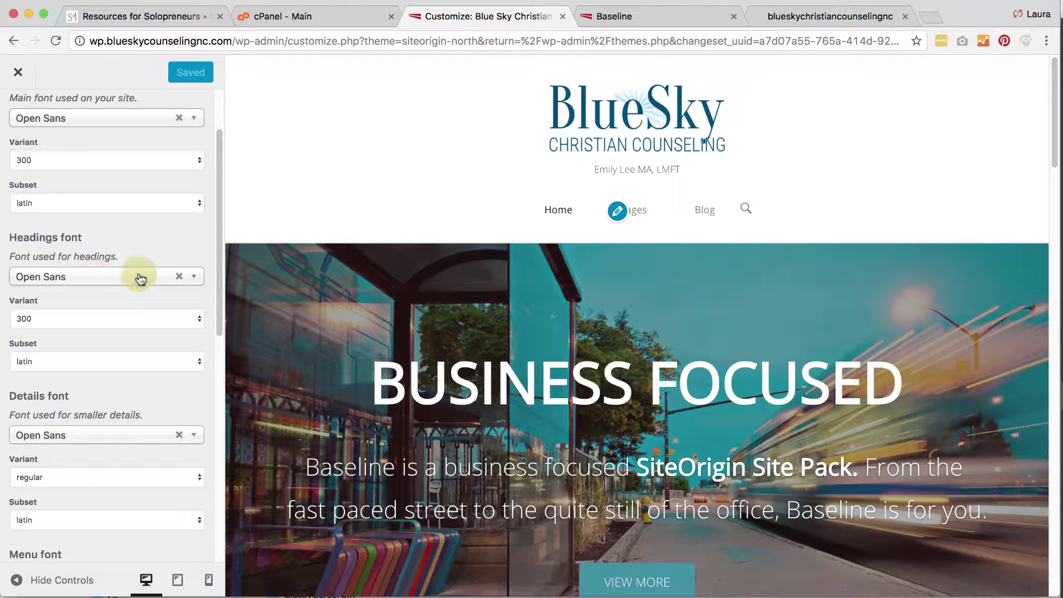
click(195, 279)
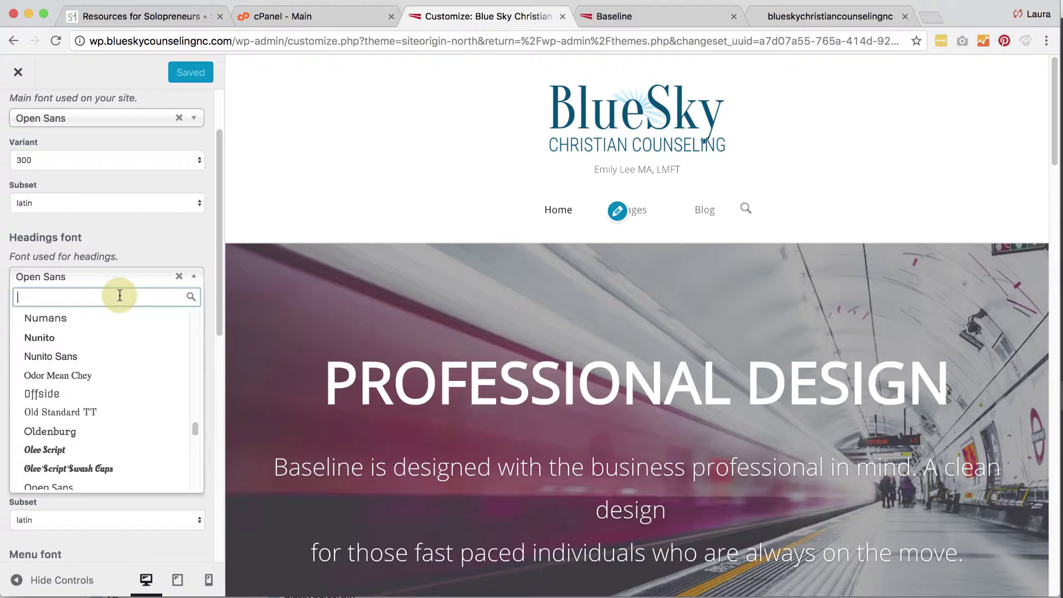
text(oran)
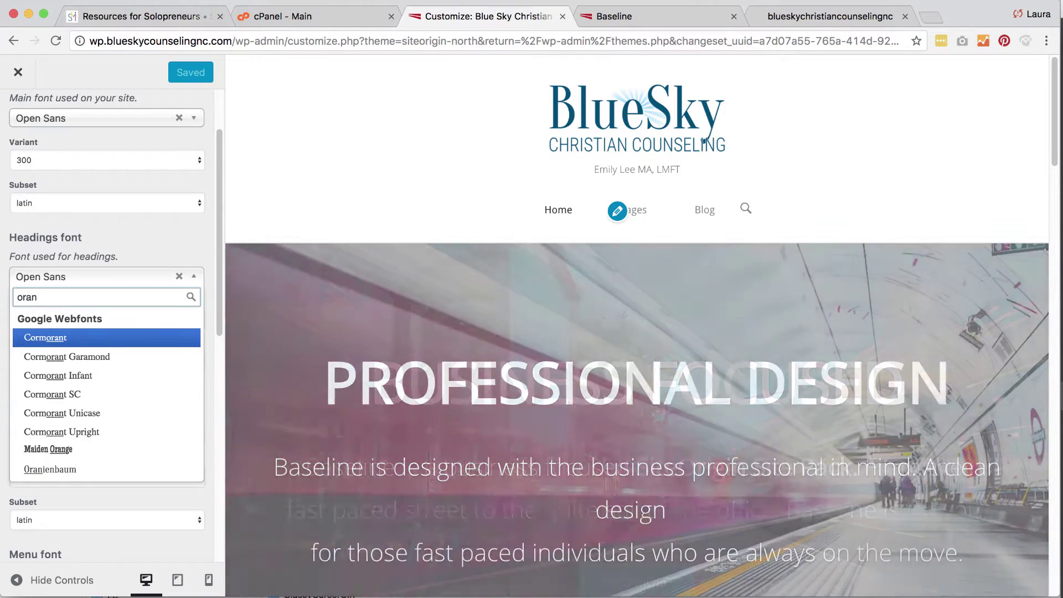
text(i)
click(73, 338)
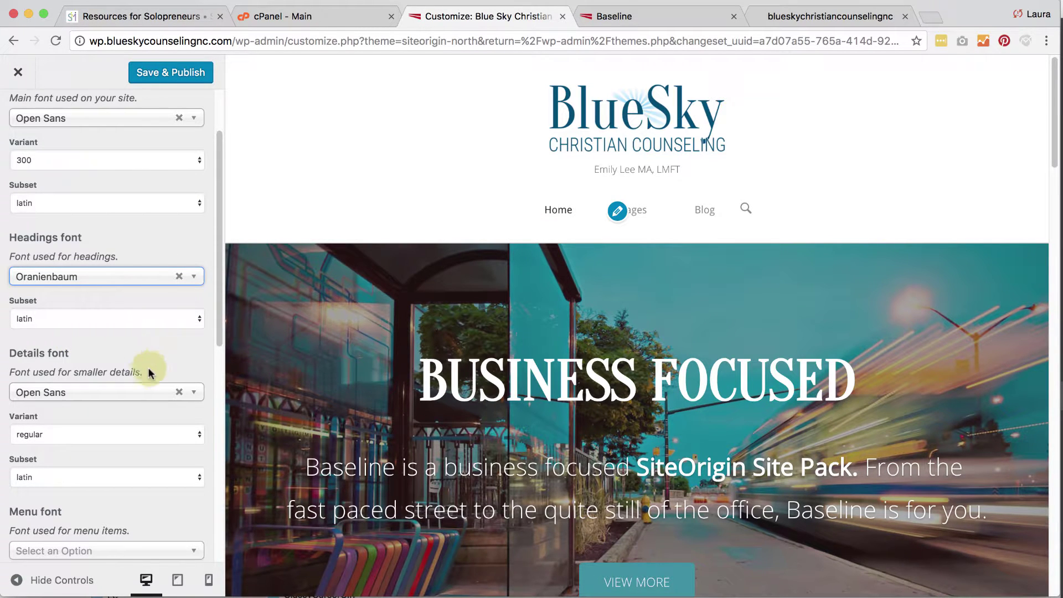
Set the details font to Roboto Condensed
click(193, 394)
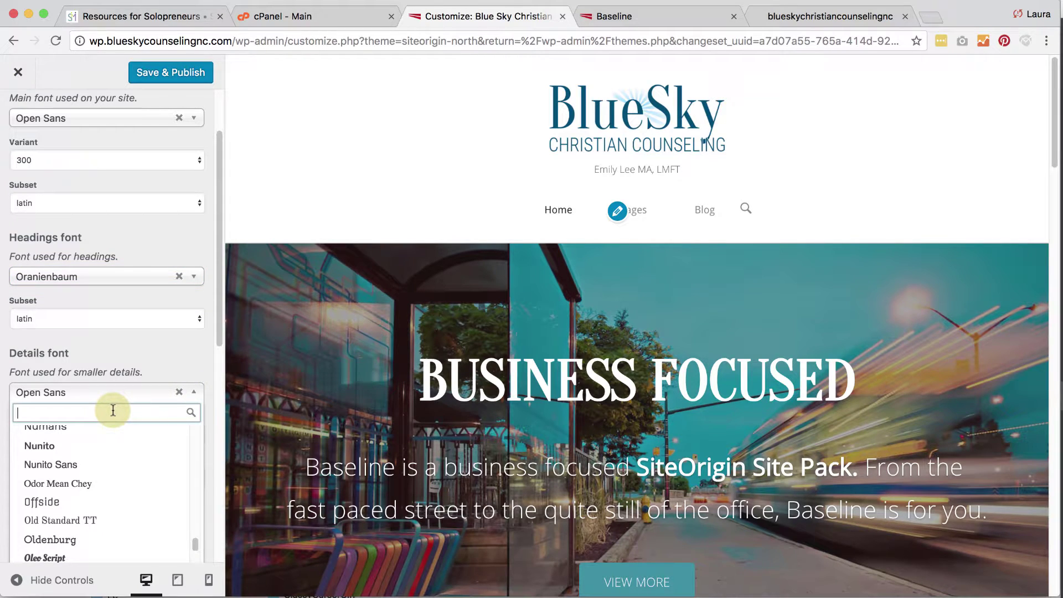
text(robo)
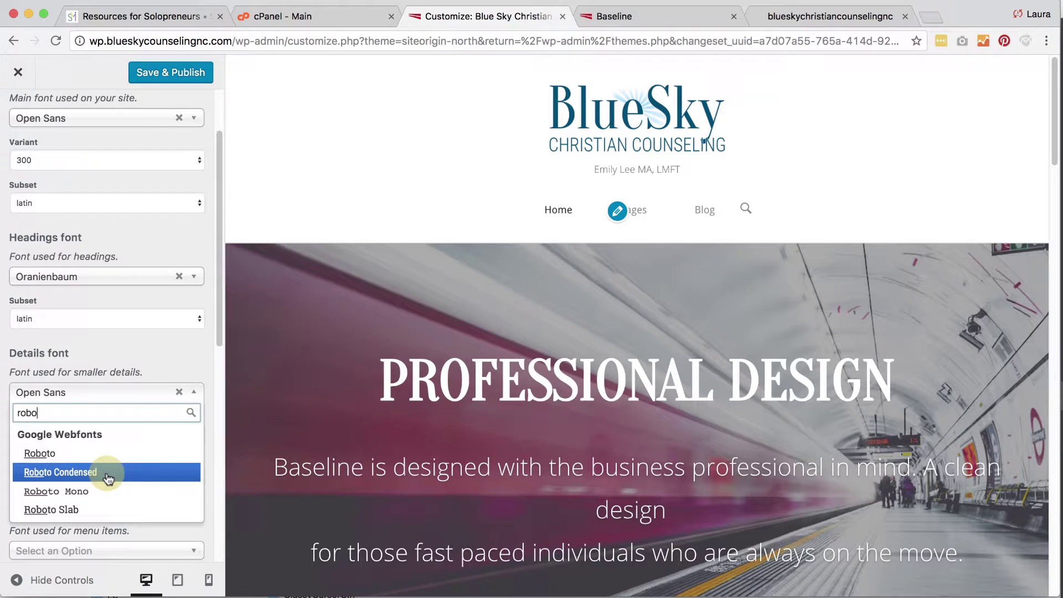
click(108, 472)
Set the menu font to Roboto Condensed
scroll(108, 477, down, 3)
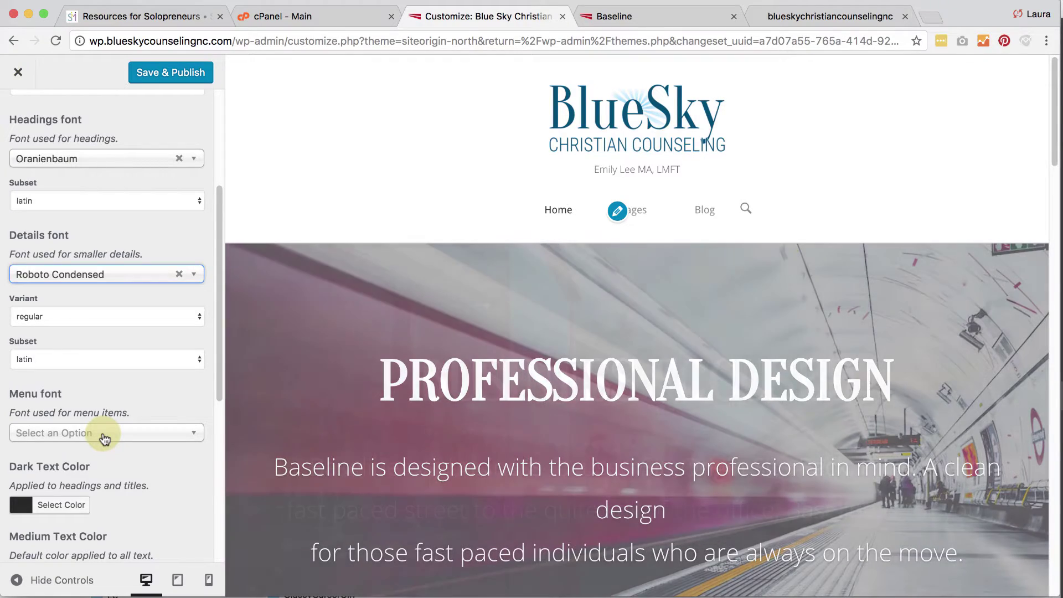
click(105, 437)
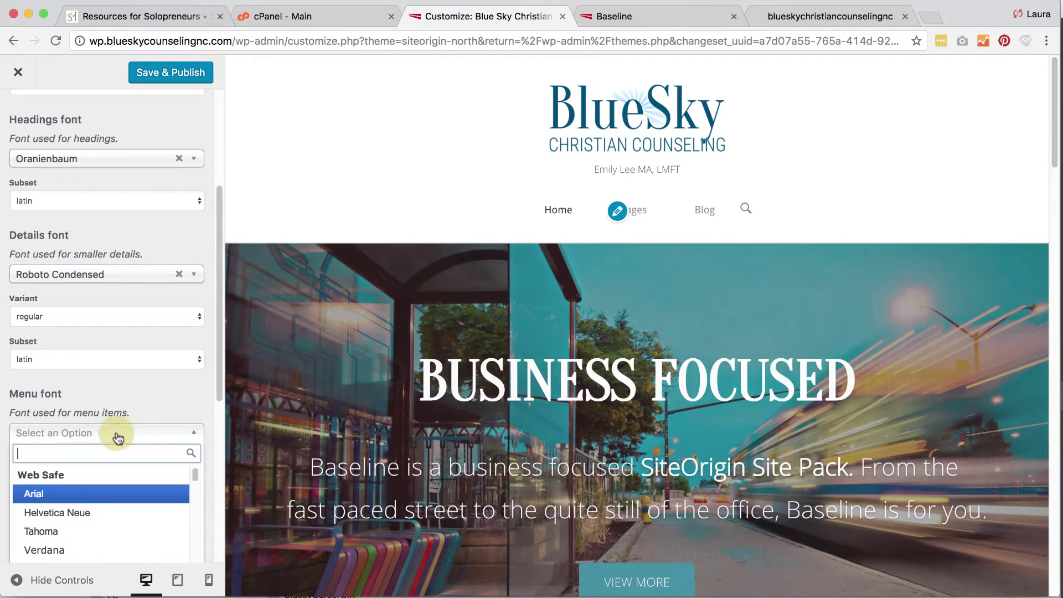
text(Robo)
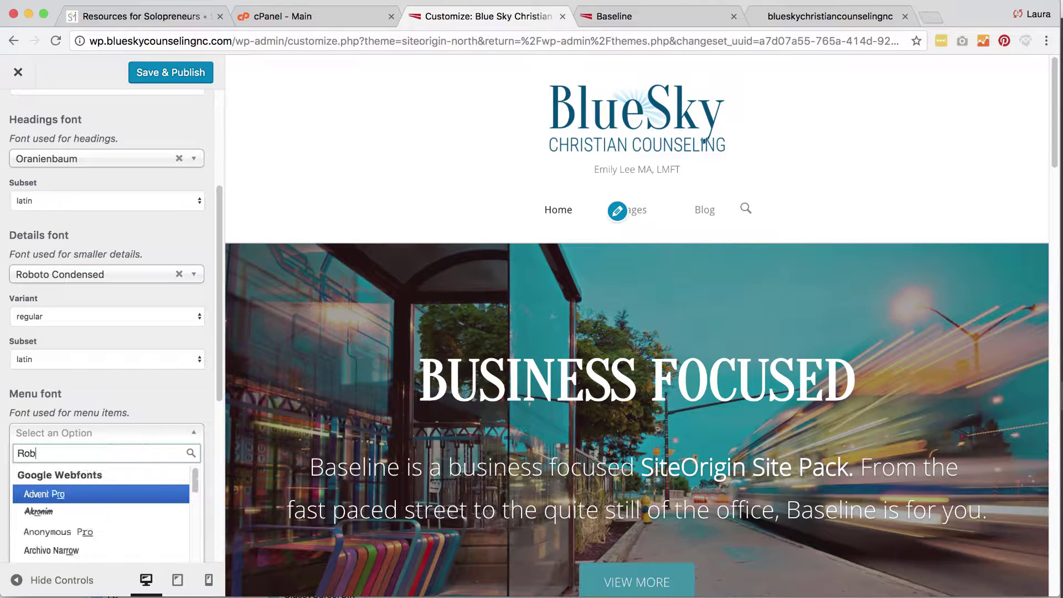
click(96, 513)
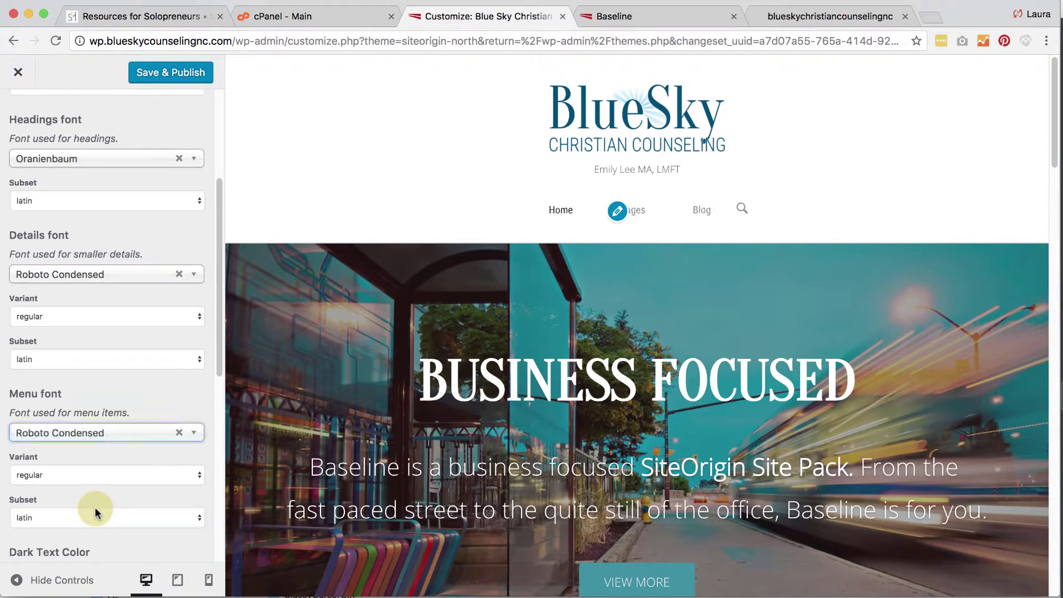
Review the menu font variant and the text color options in the Fonts settings, and publish the font changes
scroll(91, 473, down, 2)
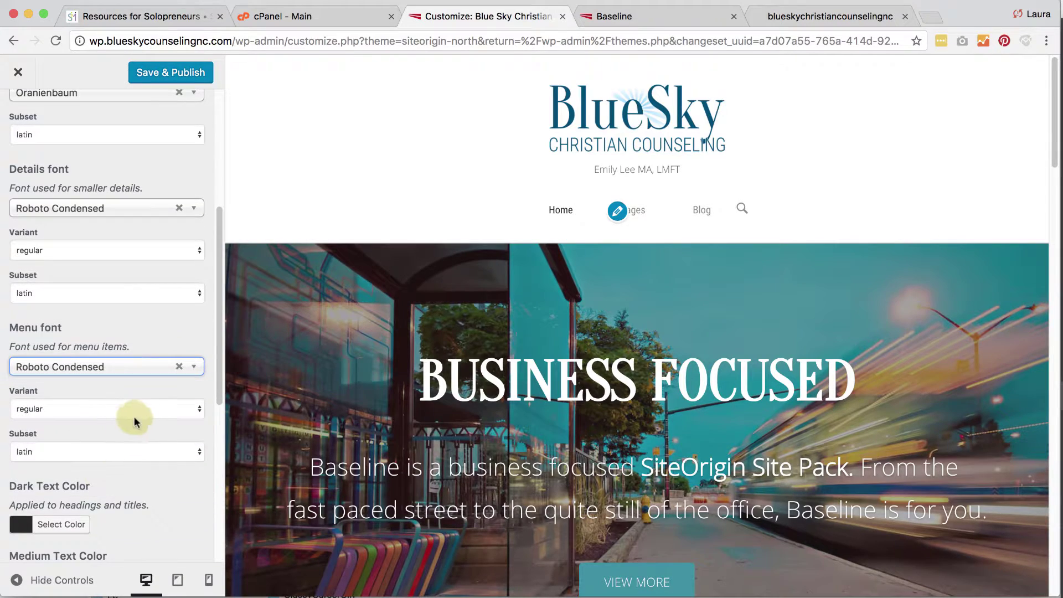
click(197, 408)
click(195, 336)
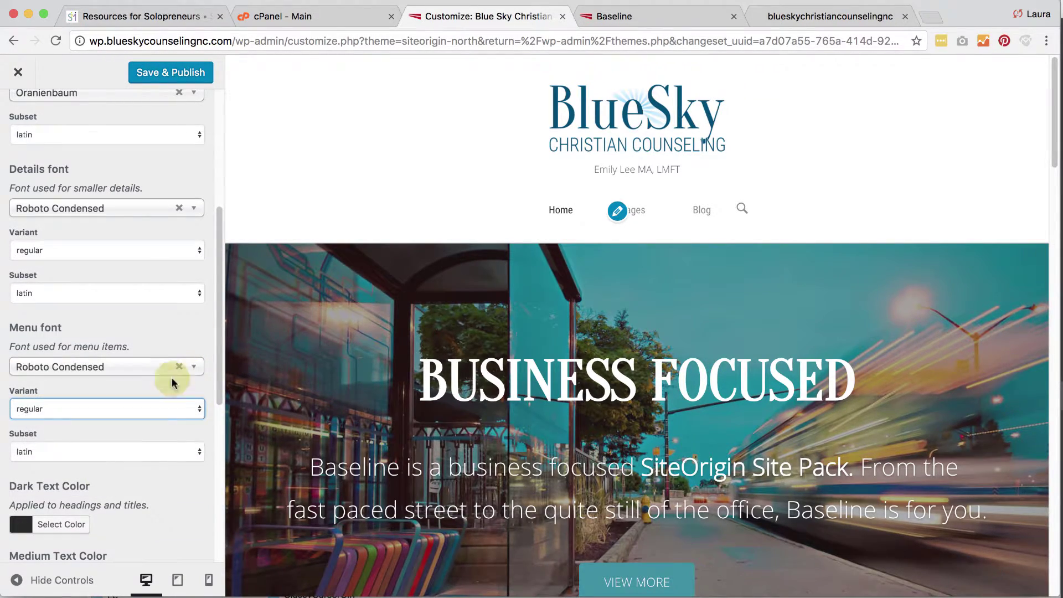
scroll(166, 470, down, 5)
scroll(164, 474, down, 5)
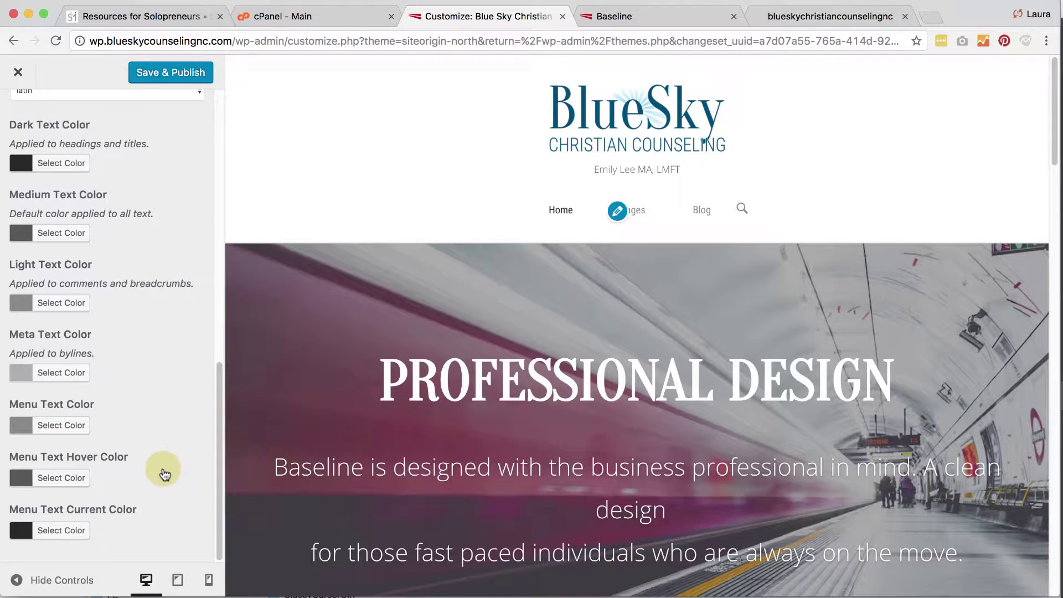
scroll(164, 473, up, 10)
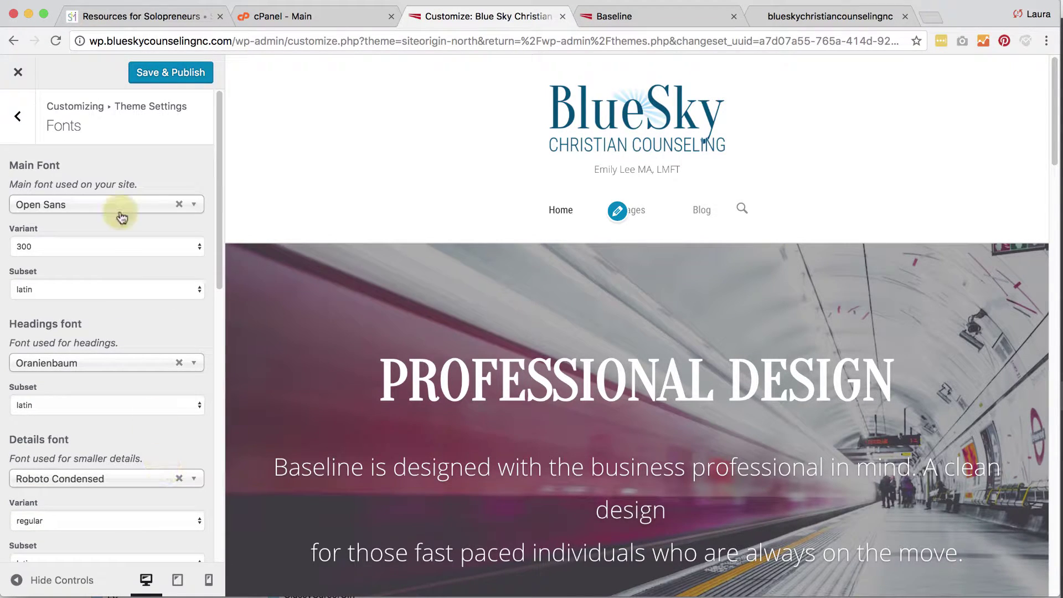
click(150, 77)
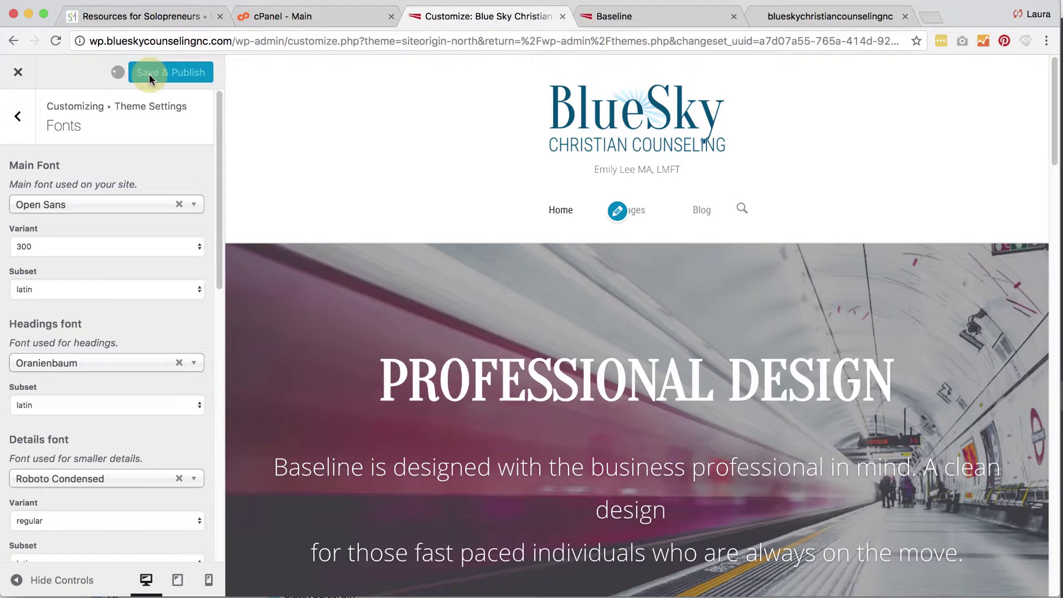
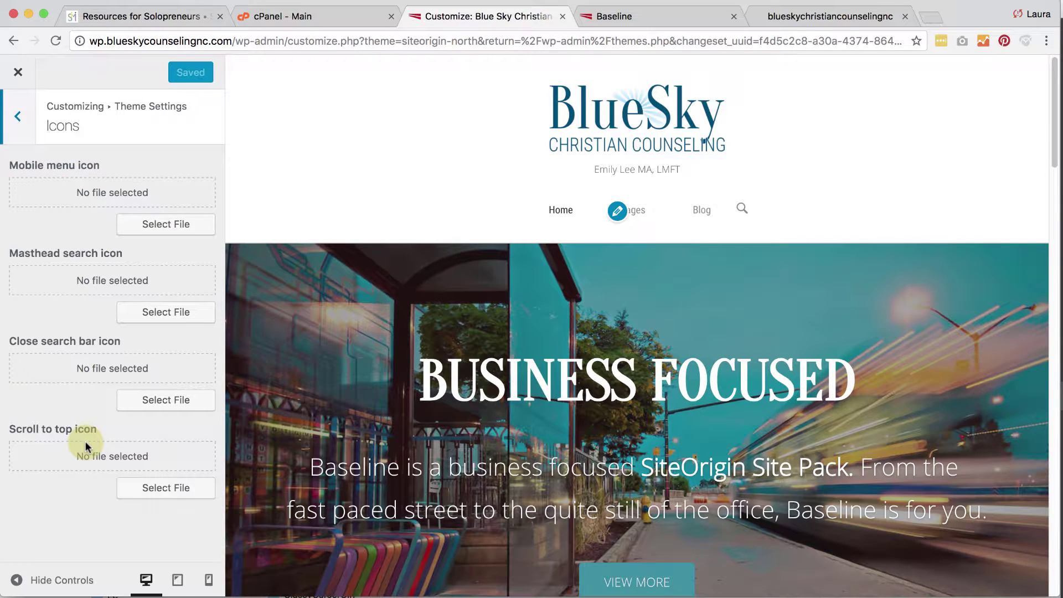
Examine the theme's icon settings against the preview by scrolling the page and opening and closing the header search bar
scroll(612, 481, down, 3)
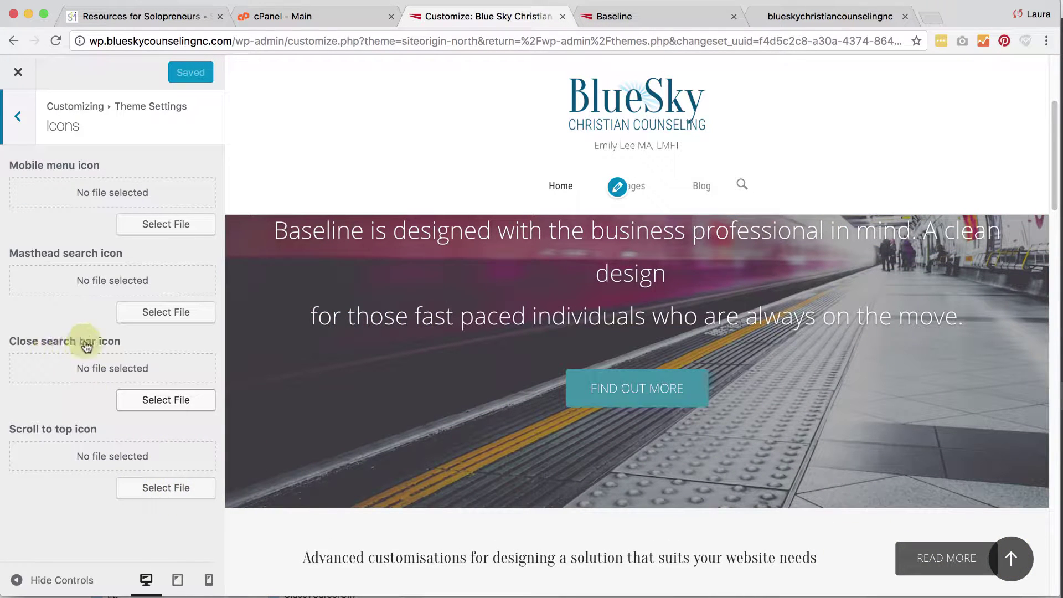
click(741, 183)
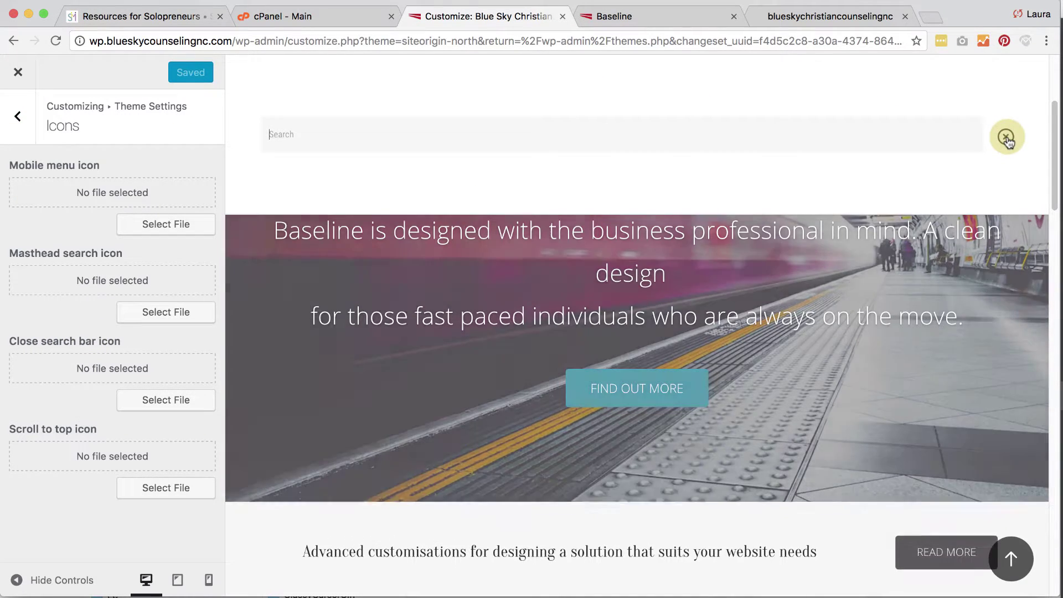
click(1005, 138)
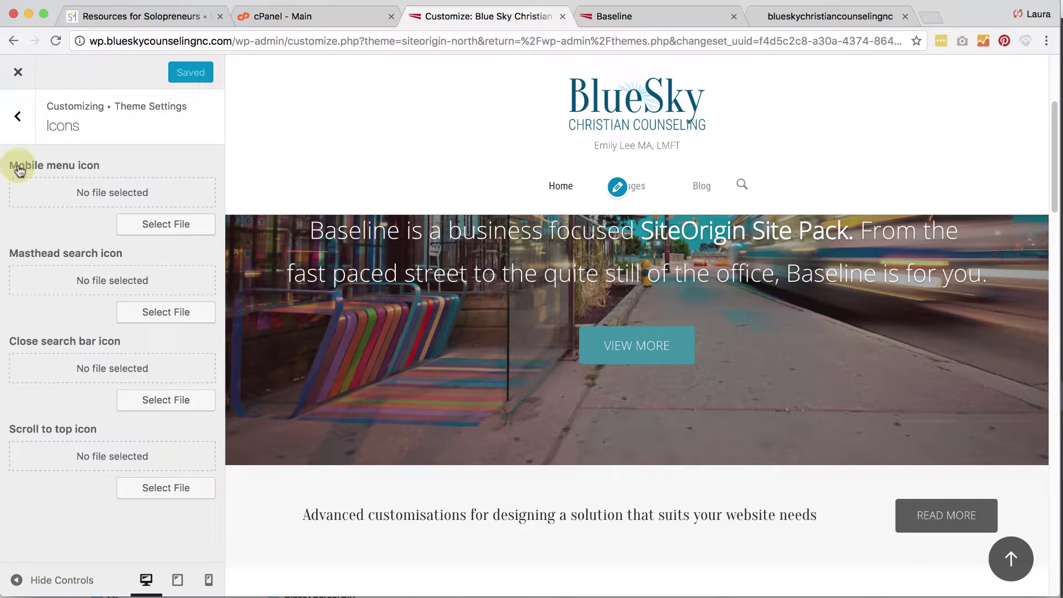
Check the sidebar width option in the Page Structure settings against the sidebar on the previewed Blog page
click(17, 116)
click(48, 268)
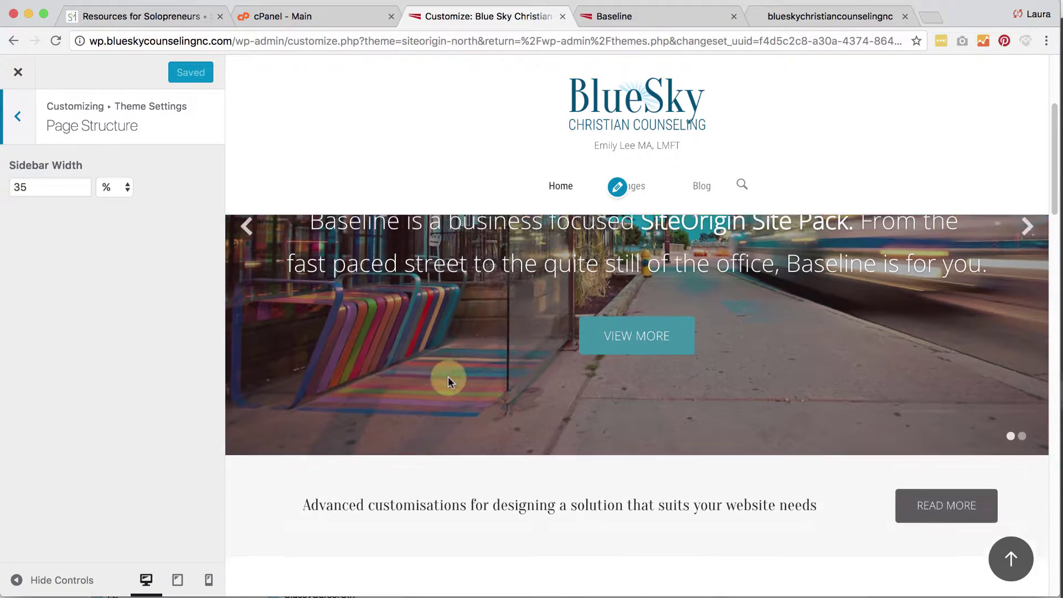
scroll(447, 376, down, 10)
scroll(447, 376, up, 15)
click(702, 214)
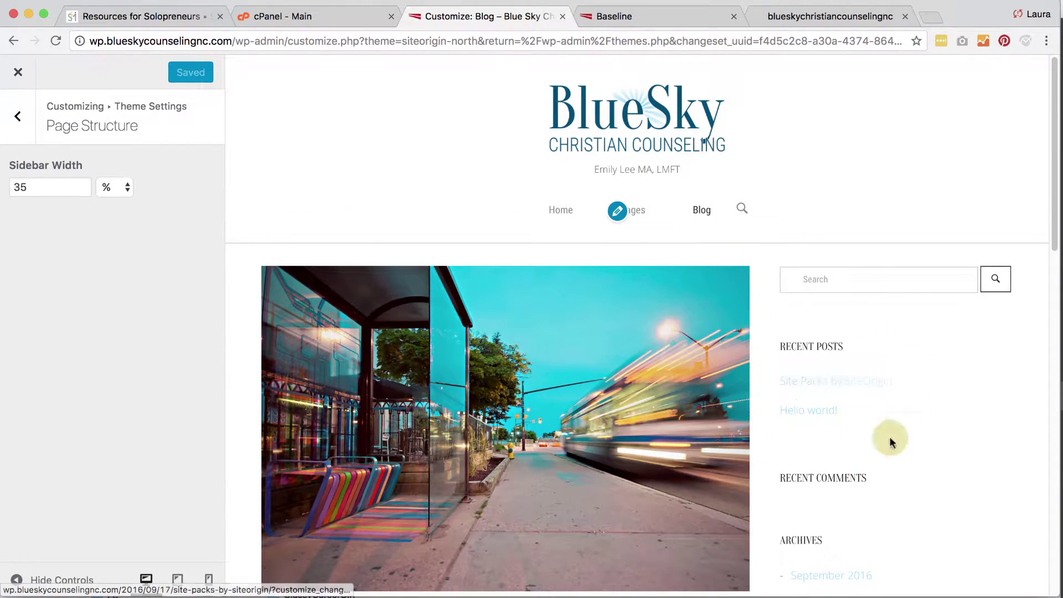
scroll(889, 438, down, 6)
scroll(890, 439, up, 6)
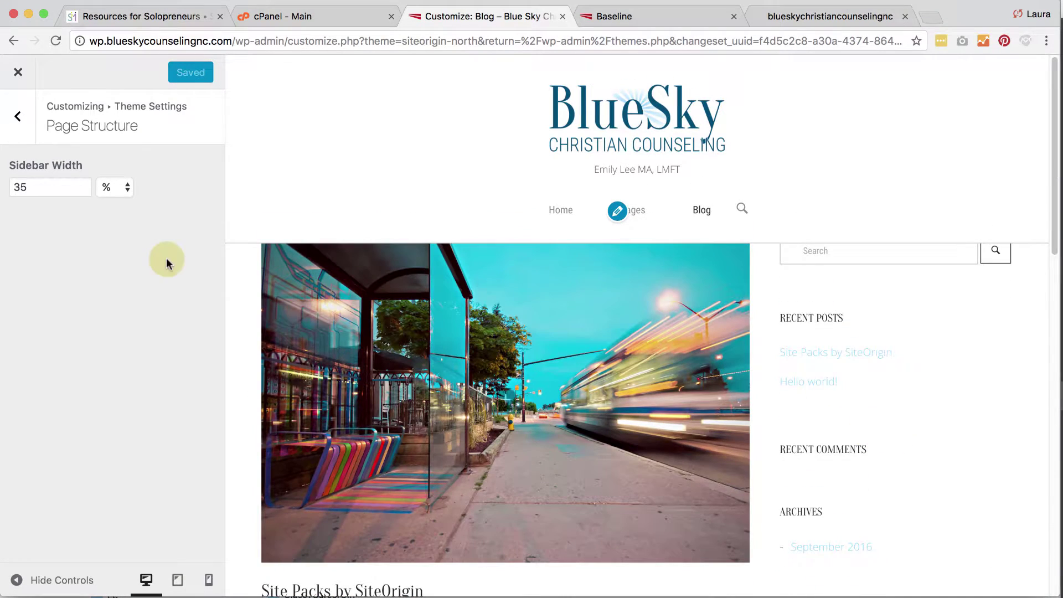
Review the theme's Navigation options and the Blog settings for archive post content and excerpts
click(18, 116)
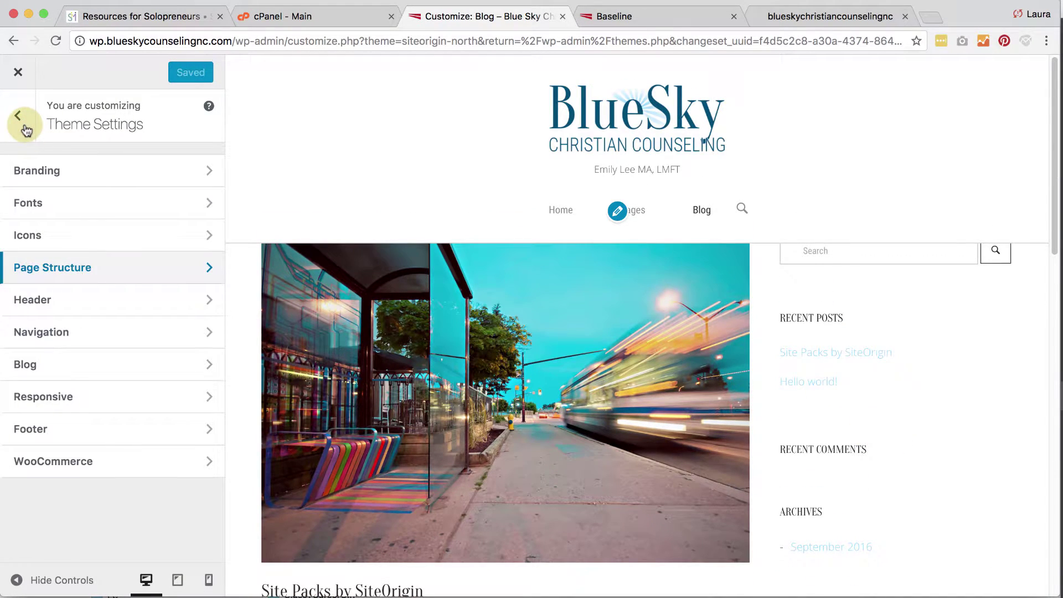
click(74, 331)
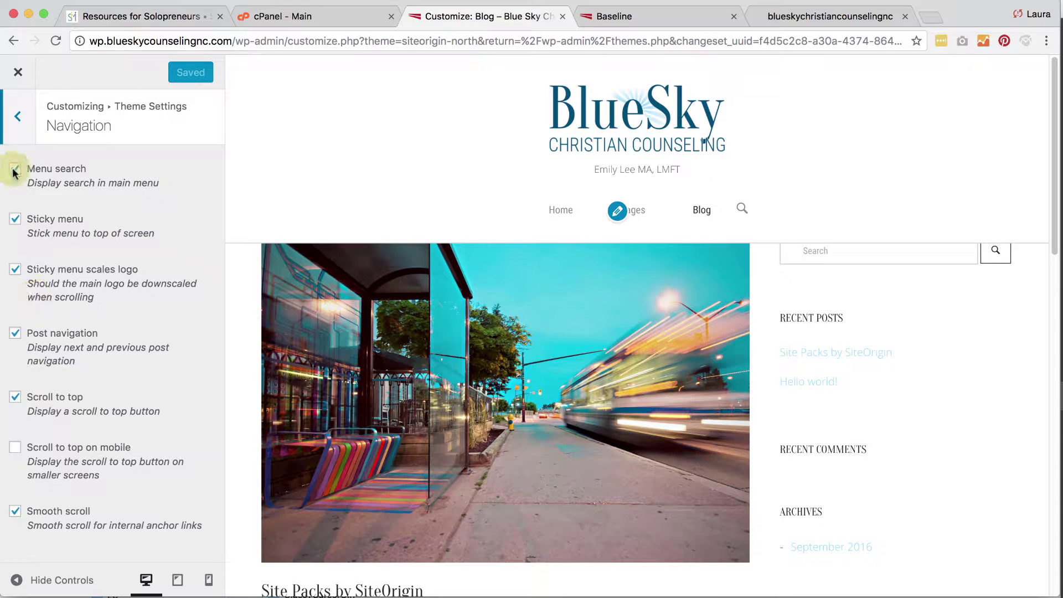
click(18, 117)
click(82, 380)
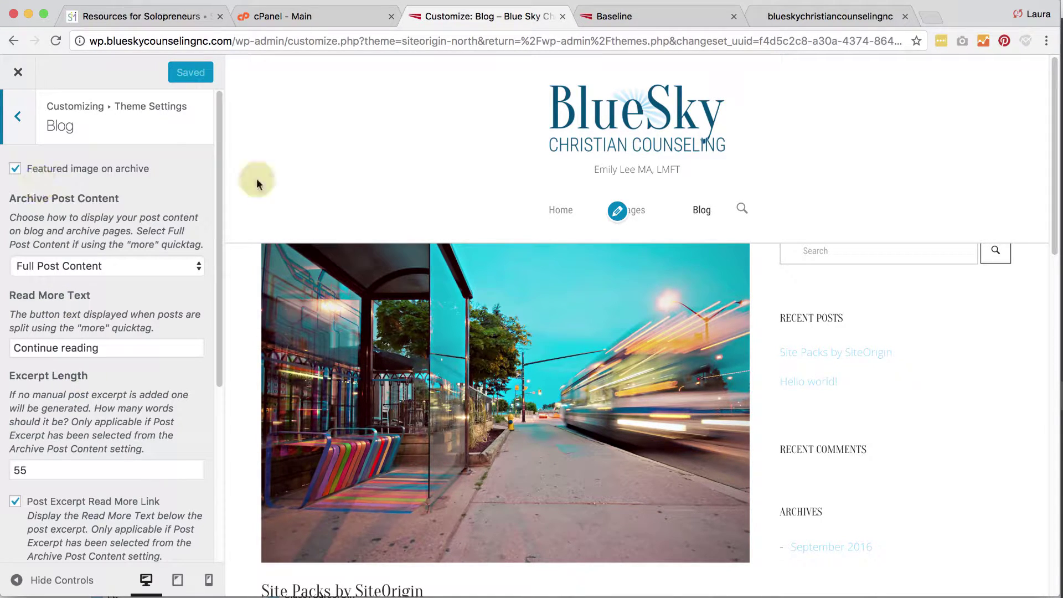
click(696, 214)
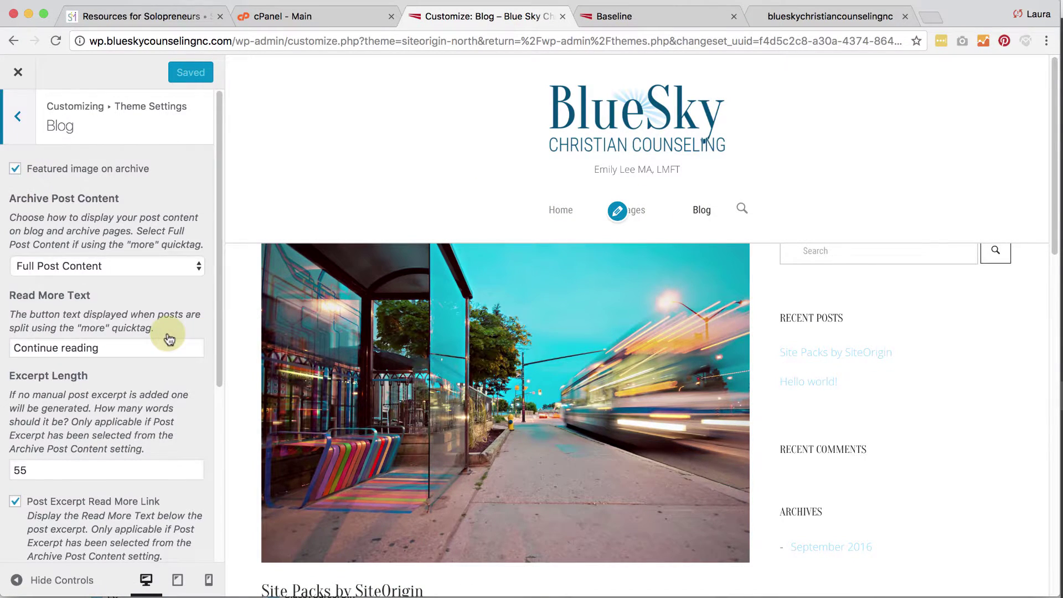
scroll(169, 338, down, 5)
scroll(166, 332, up, 5)
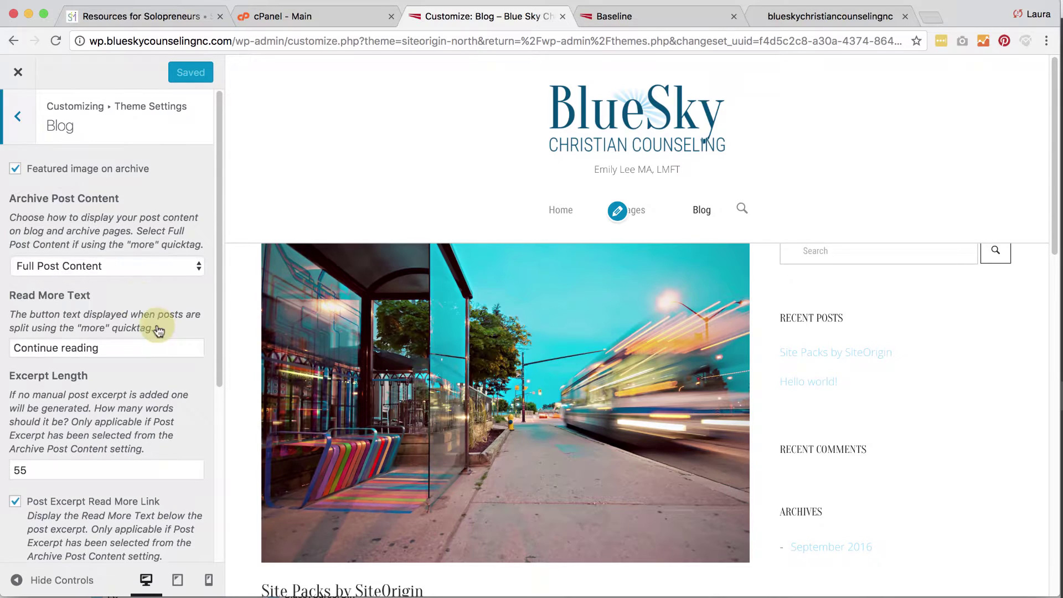
Review the Responsive settings and inspect the expanded mobile menu in the phone preview
click(16, 133)
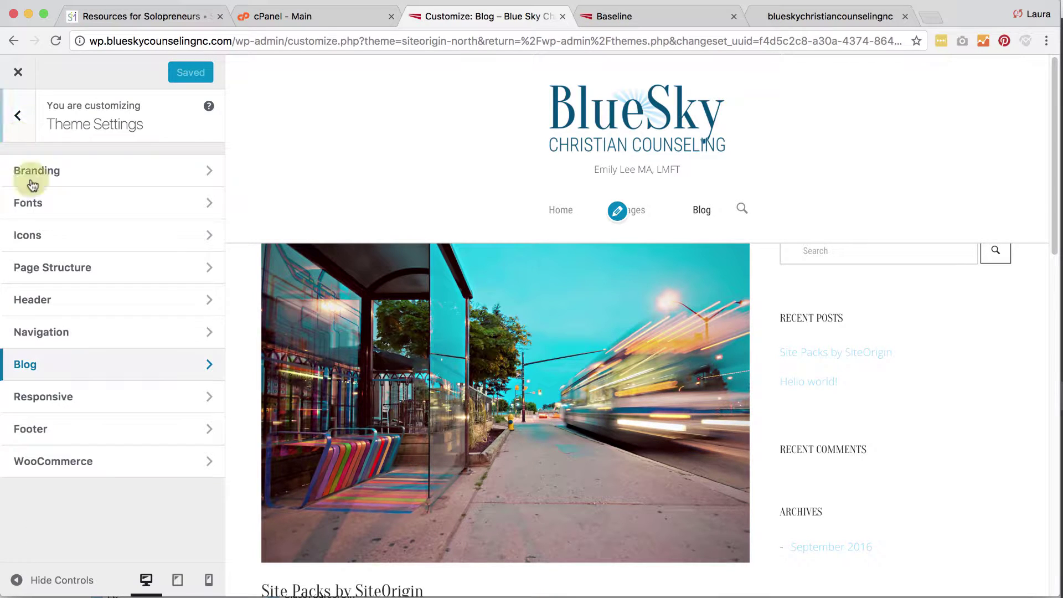
click(69, 397)
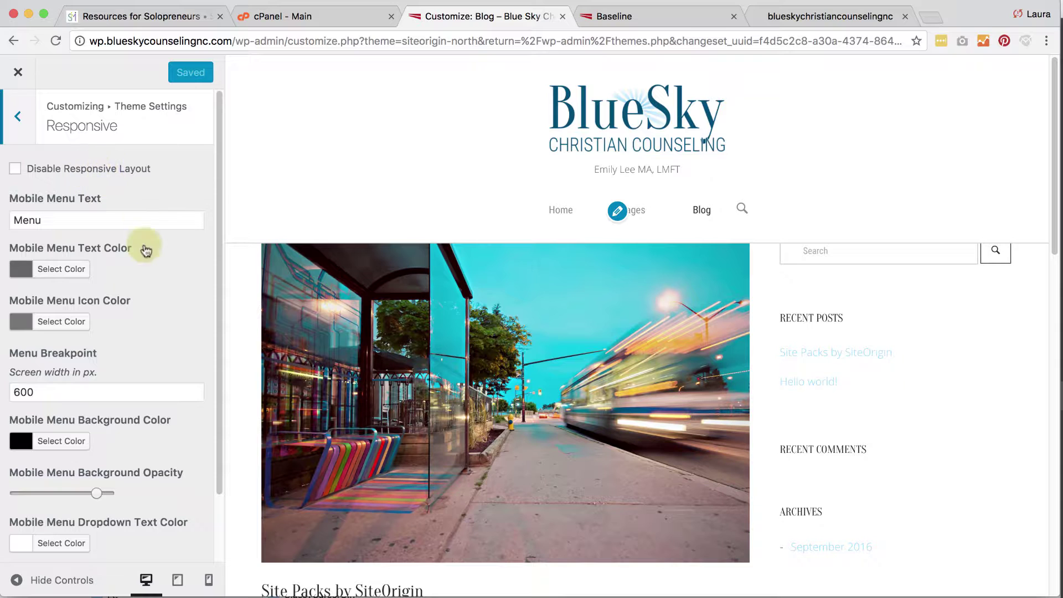
scroll(140, 275, down, 1)
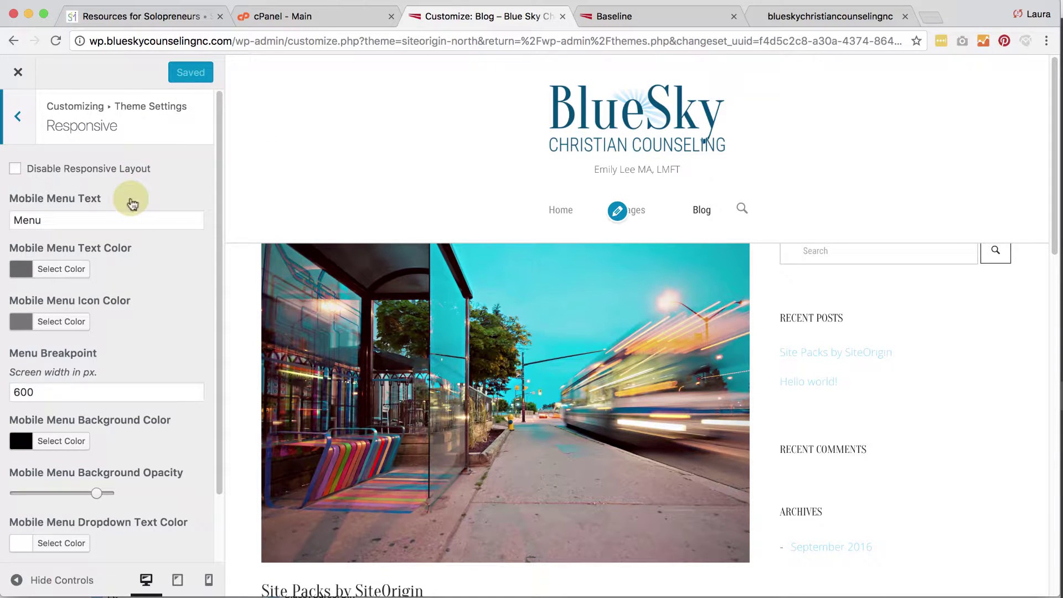
scroll(142, 315, down, 2)
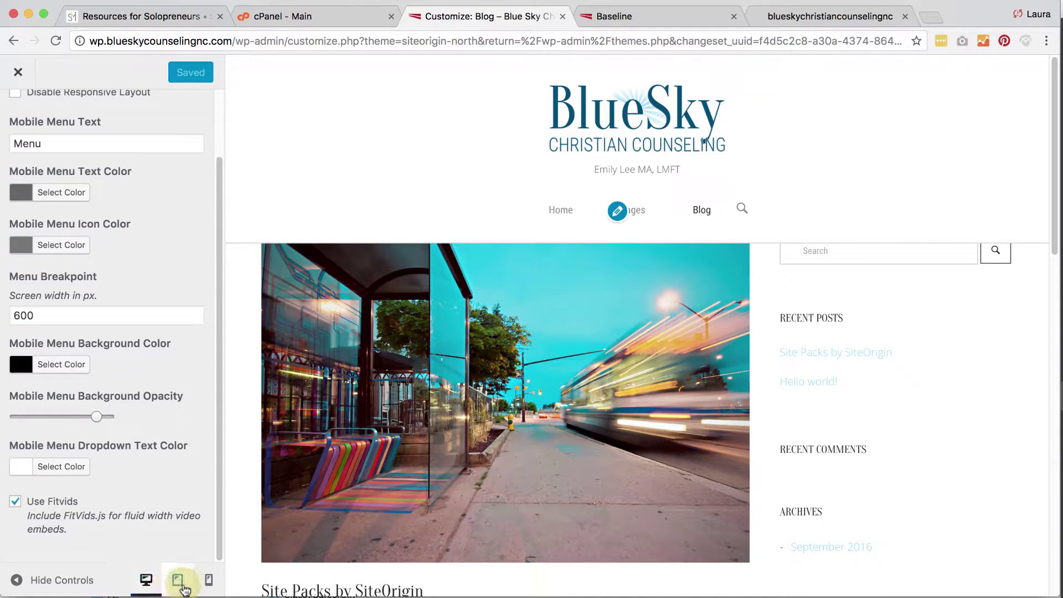
click(207, 581)
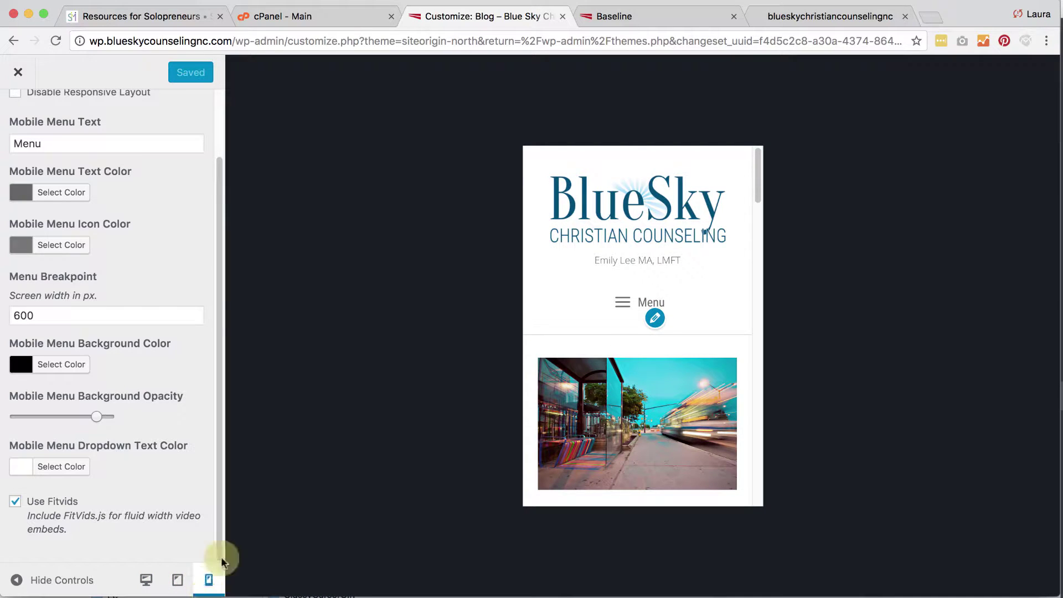
click(624, 304)
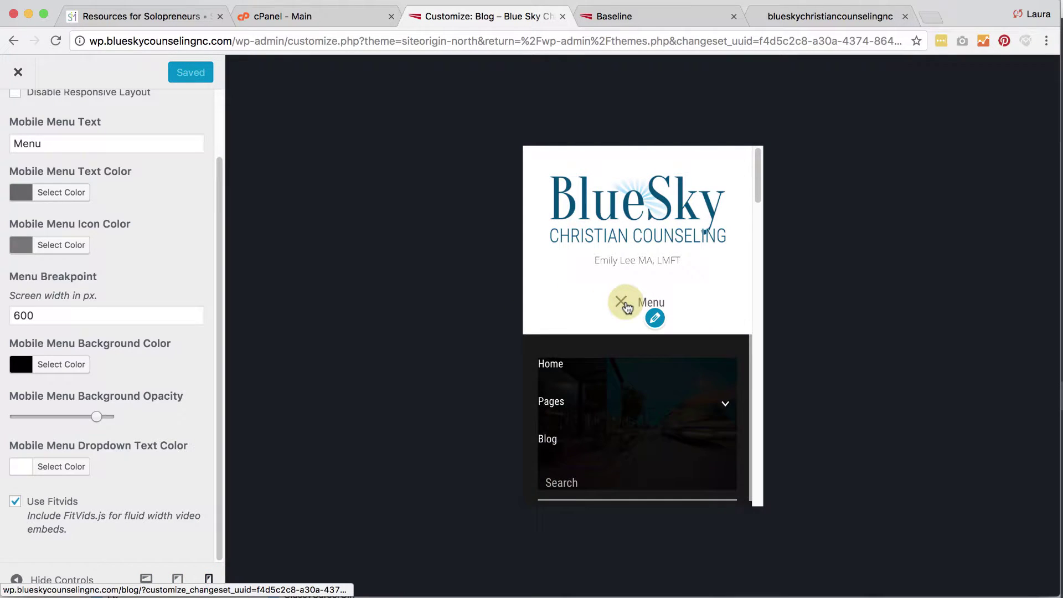
click(624, 305)
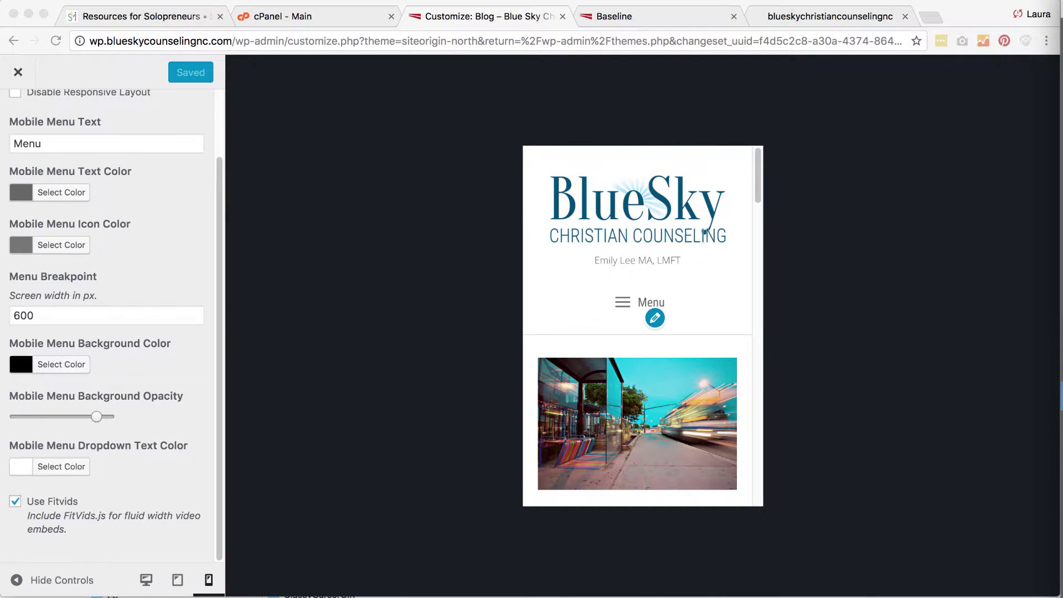
Set the mobile menu background color to the copied dark blue, check the menu in the phone preview, and publish
click(74, 364)
double_click(112, 363)
key(ctrl+v)
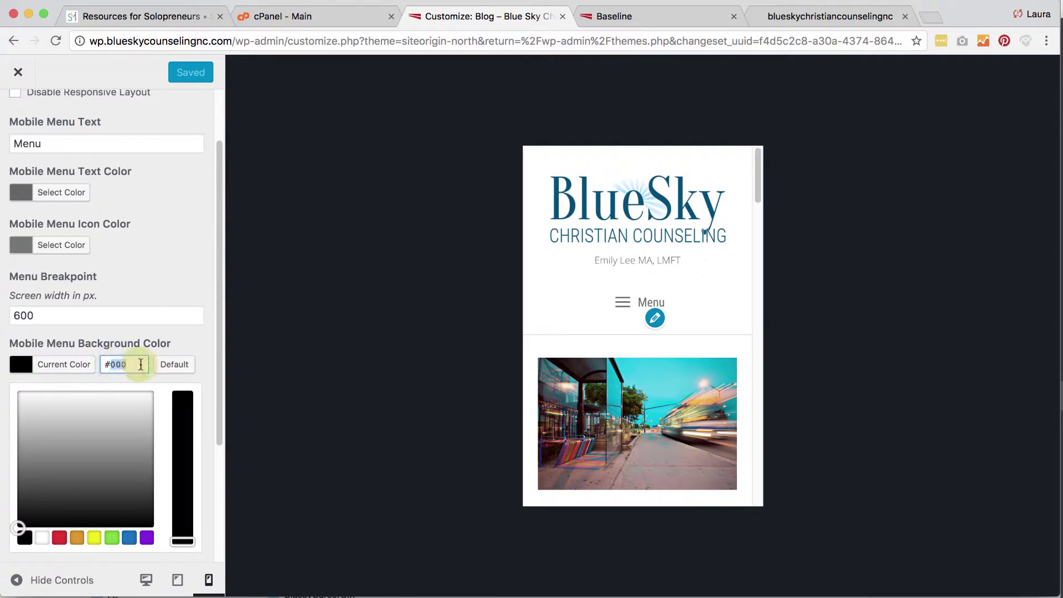
click(185, 349)
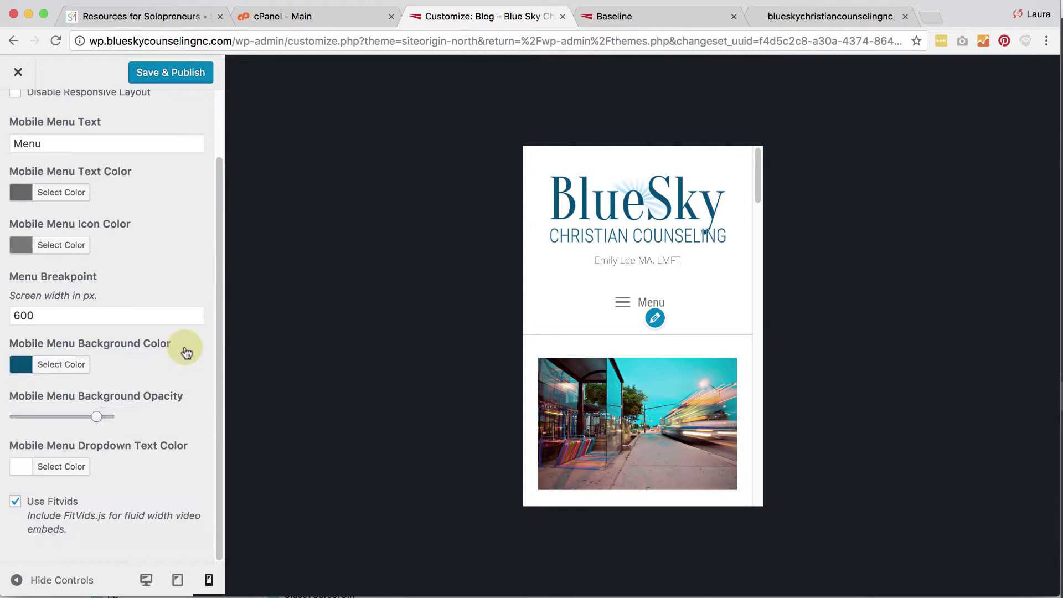
click(634, 303)
click(620, 301)
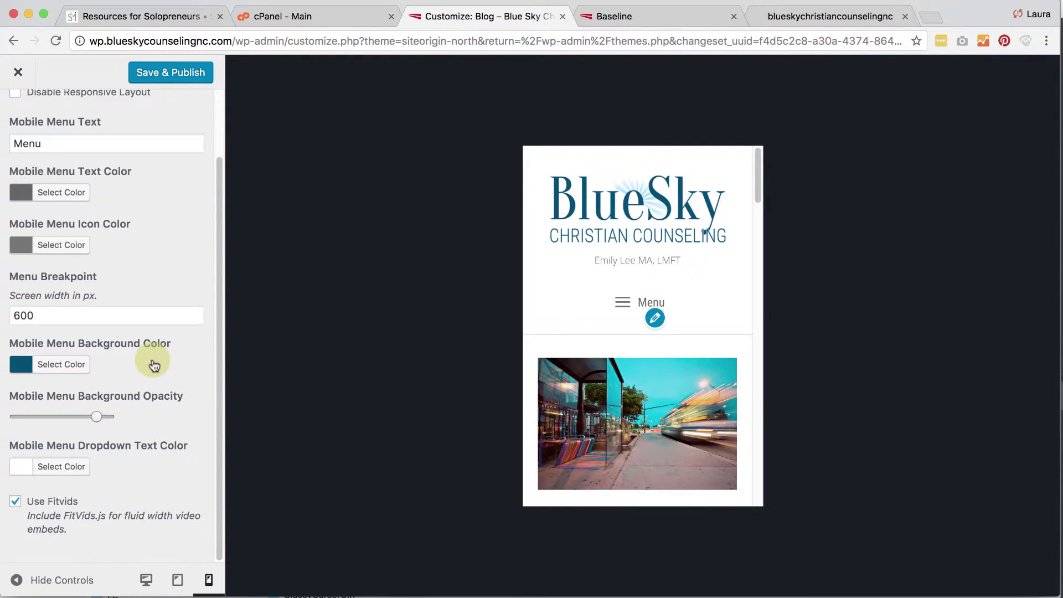
scroll(105, 493, up, 3)
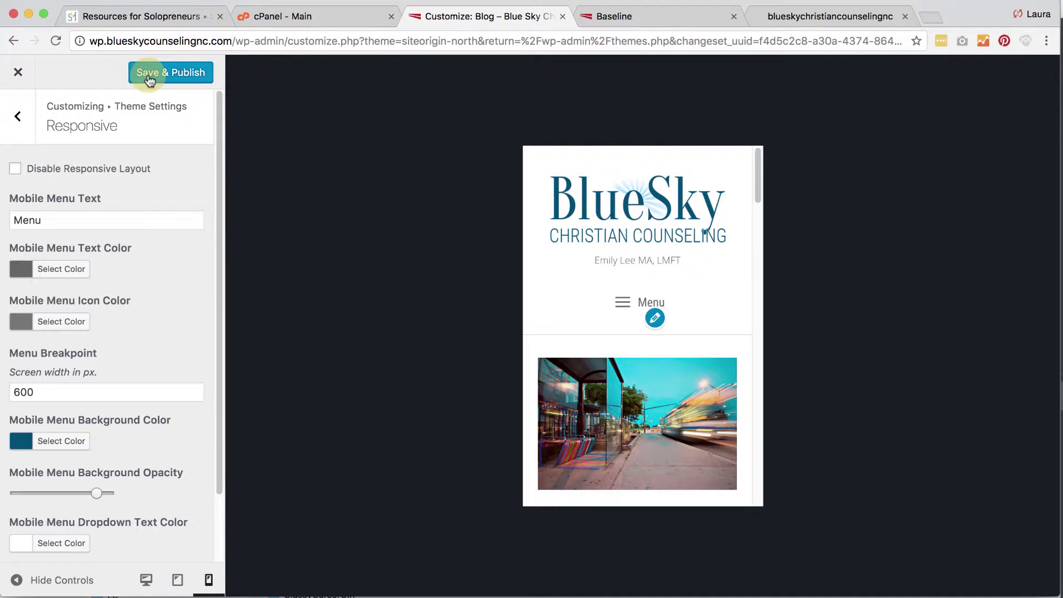
Inspect the Blog page layout in the tablet preview
click(178, 580)
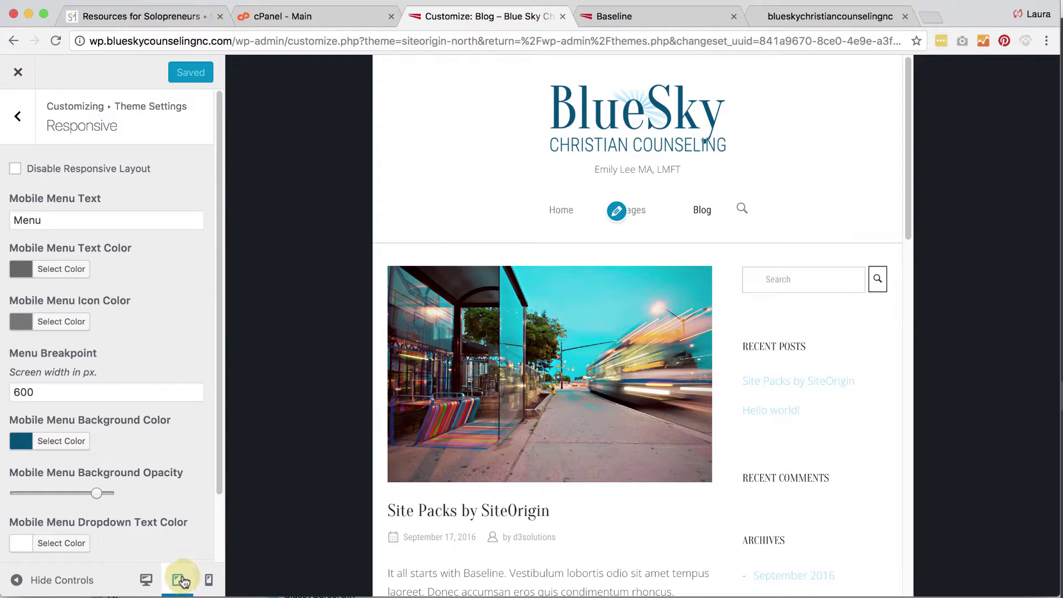
scroll(613, 424, down, 5)
scroll(615, 424, up, 4)
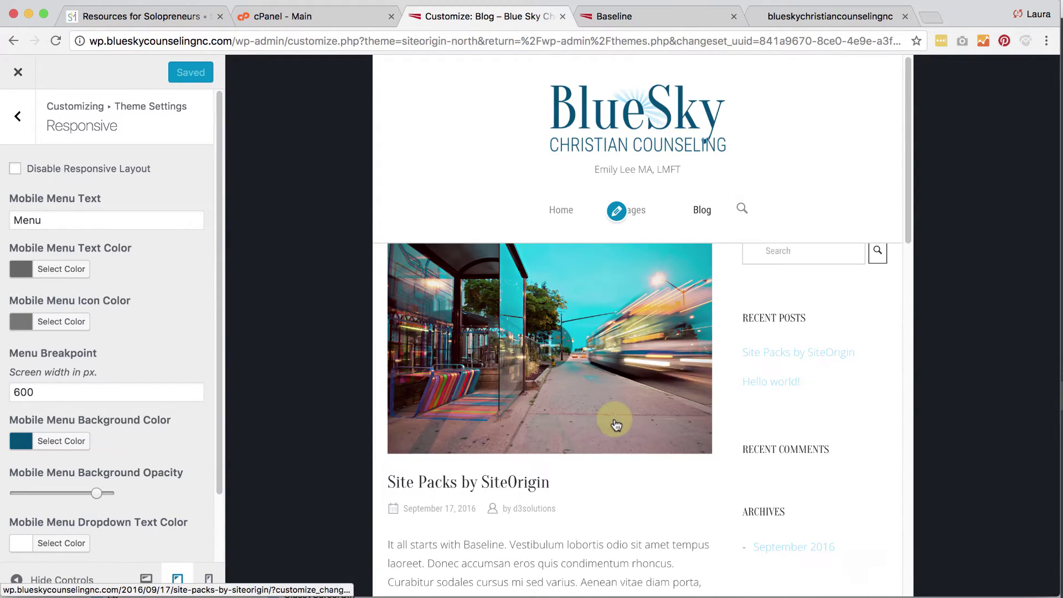
In the theme's Footer settings, set the background color to the copied dark blue and disable Constrain, using the desktop preview
click(31, 122)
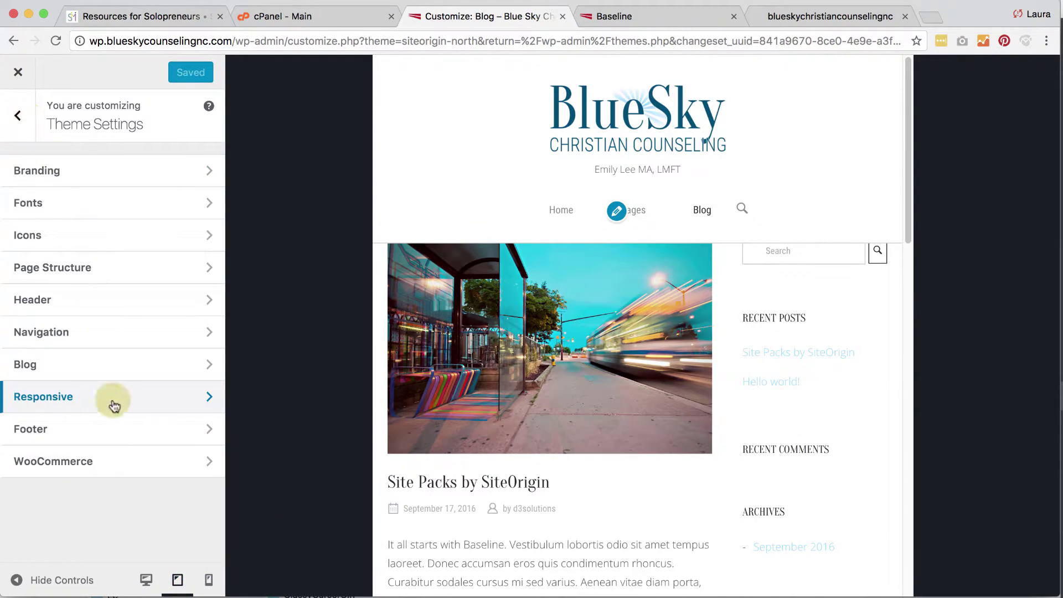
click(95, 428)
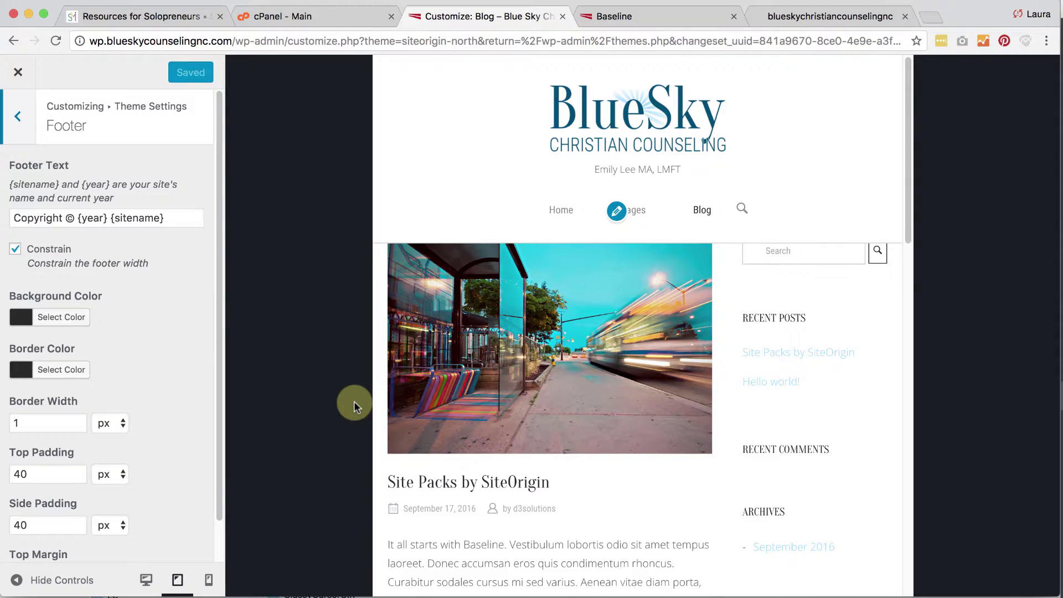
scroll(722, 393, down, 10)
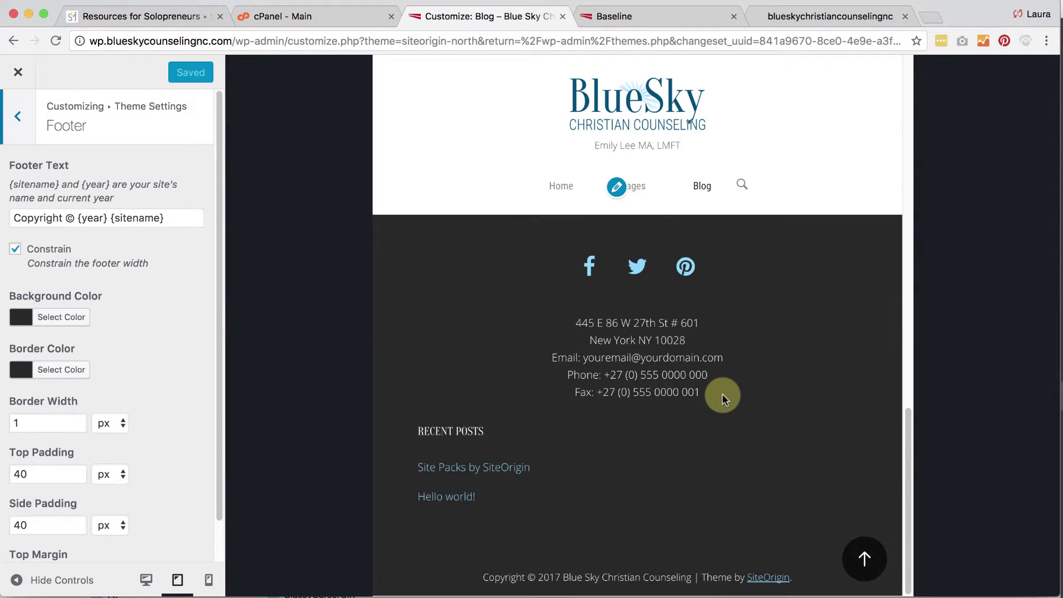
click(142, 579)
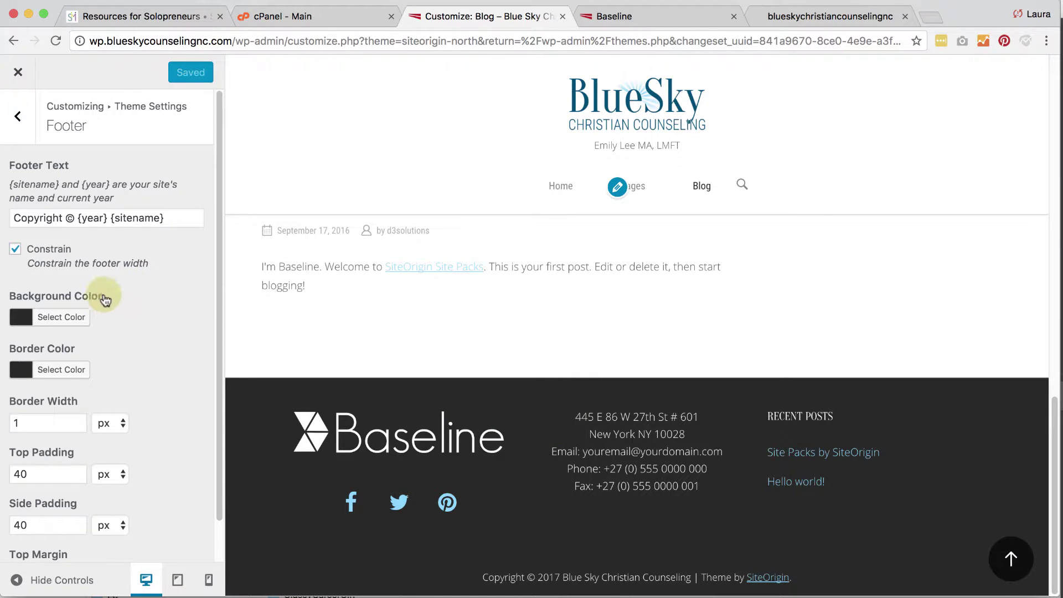
click(84, 317)
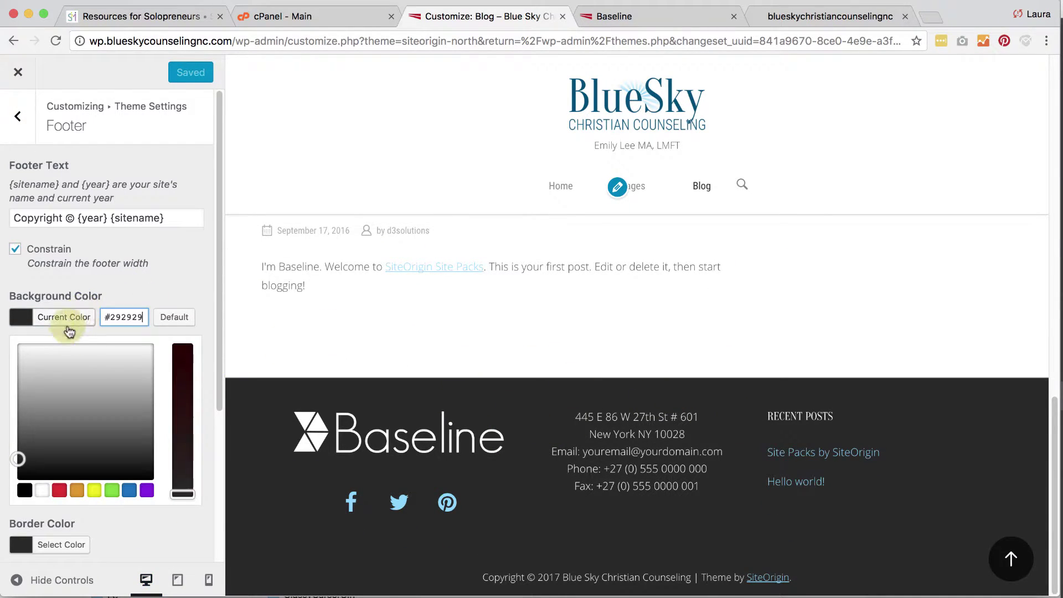
double_click(139, 317)
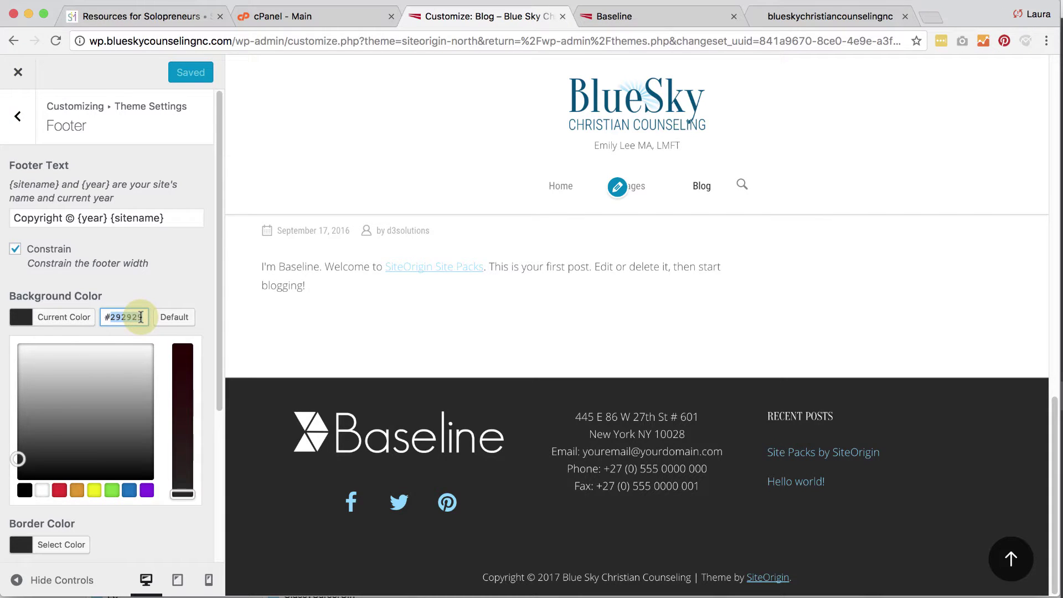
key(ctrl+v)
click(166, 272)
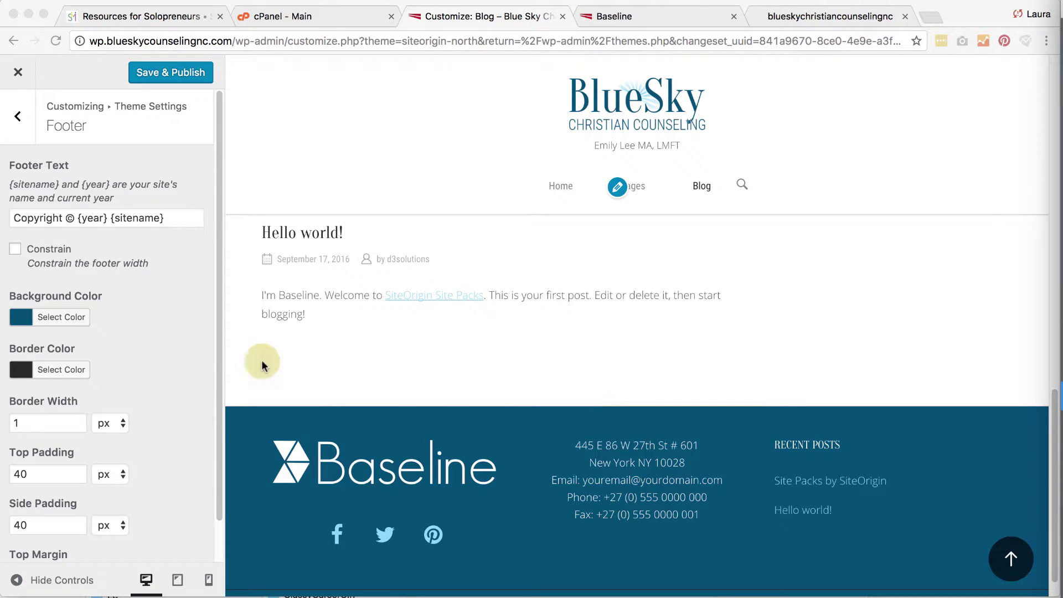
Set the footer border color to light blue #8cd6fd, check the footer in the preview, and publish
click(70, 369)
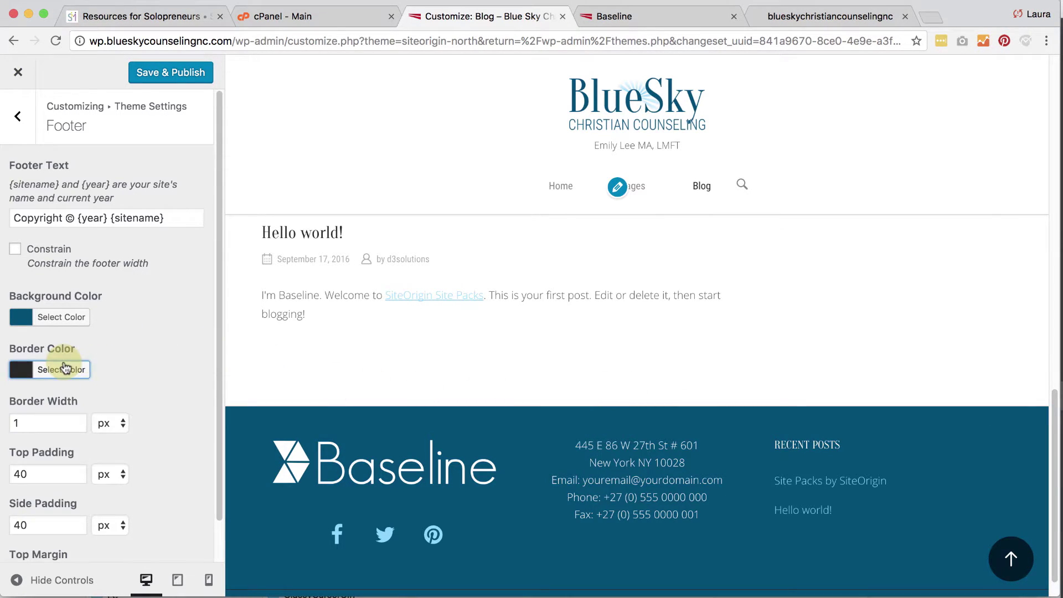
click(66, 367)
click(131, 370)
key(super+a)
key(super+v)
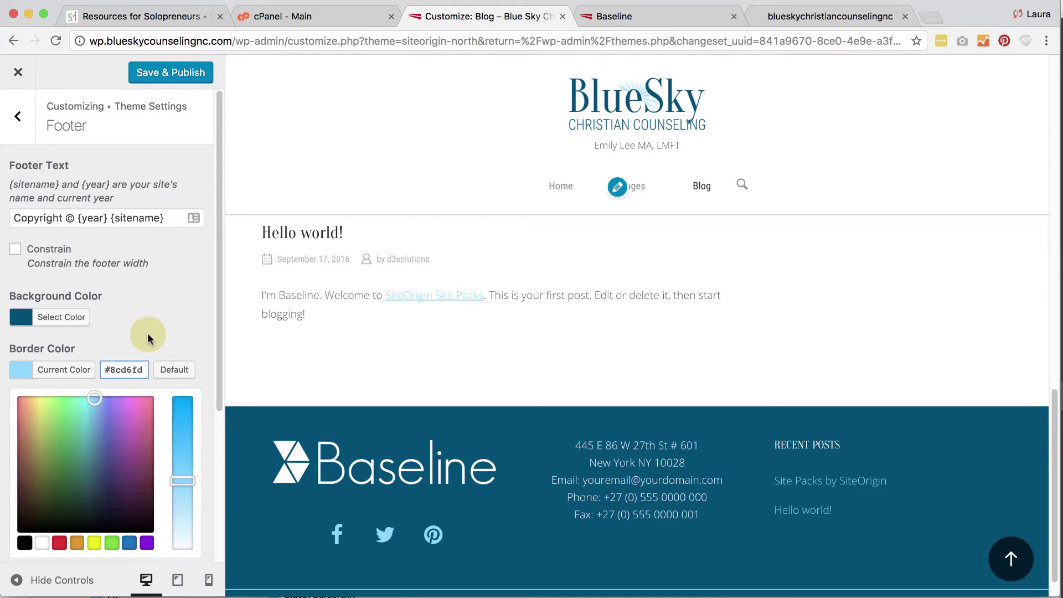
click(147, 333)
scroll(147, 333, down, 2)
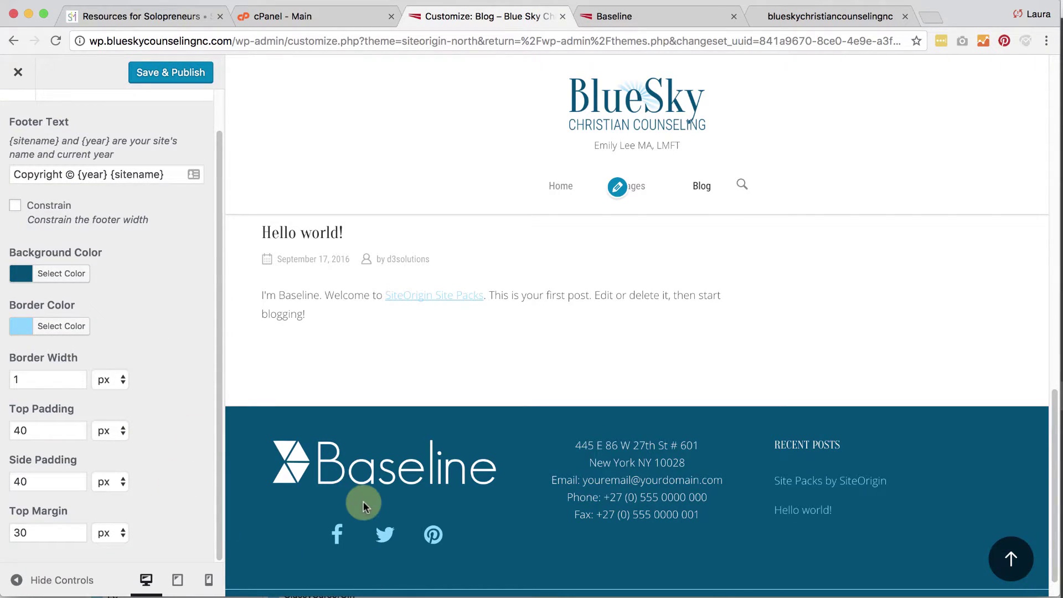
scroll(363, 502, down, 1)
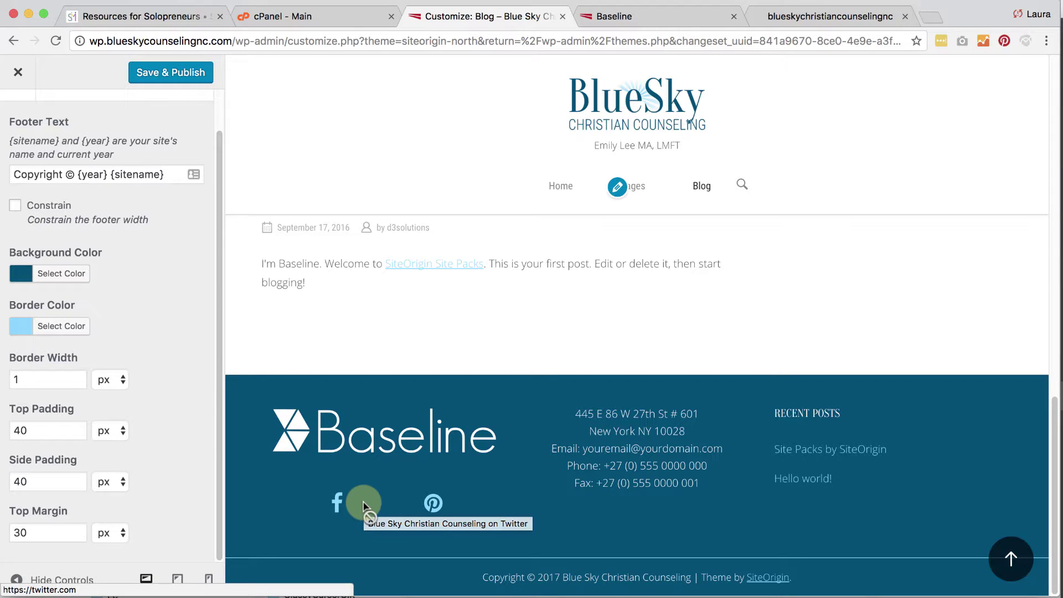
scroll(171, 447, up, 1)
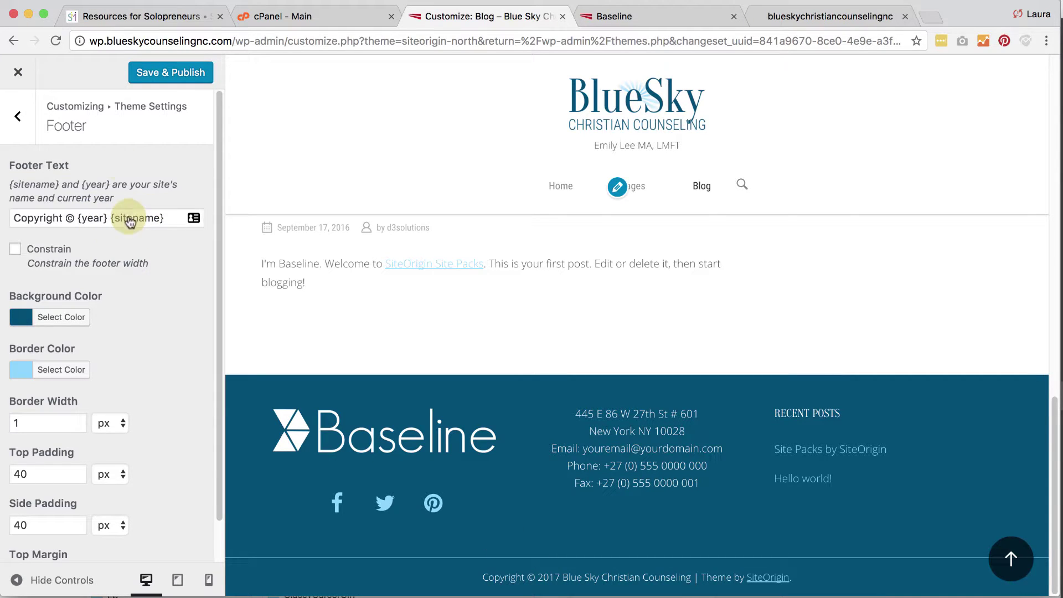
click(145, 74)
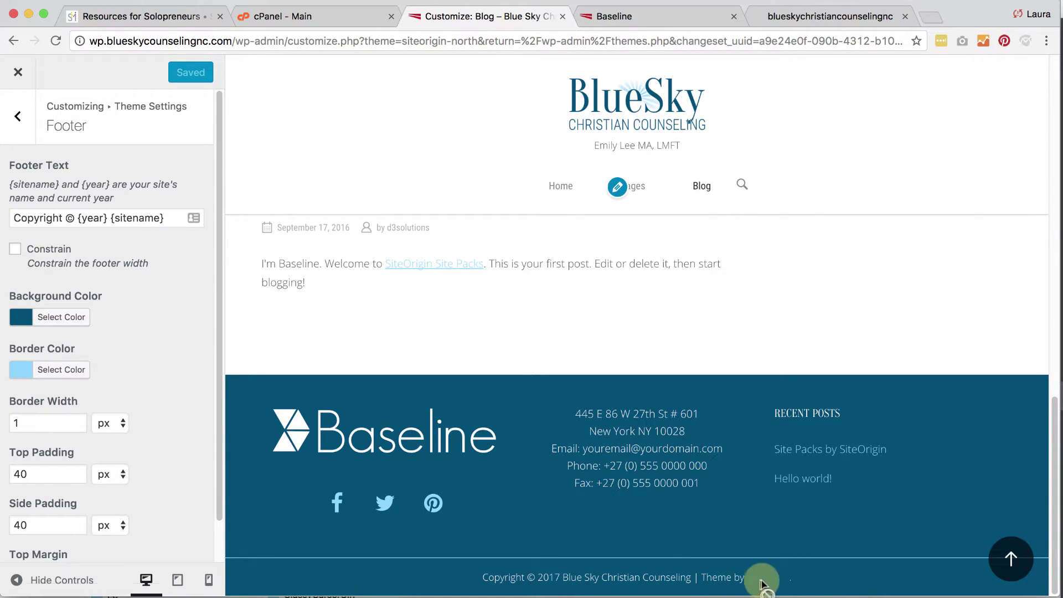
Turn off Display Cart in the theme's WooCommerce settings and return to the Theme Settings list
click(22, 113)
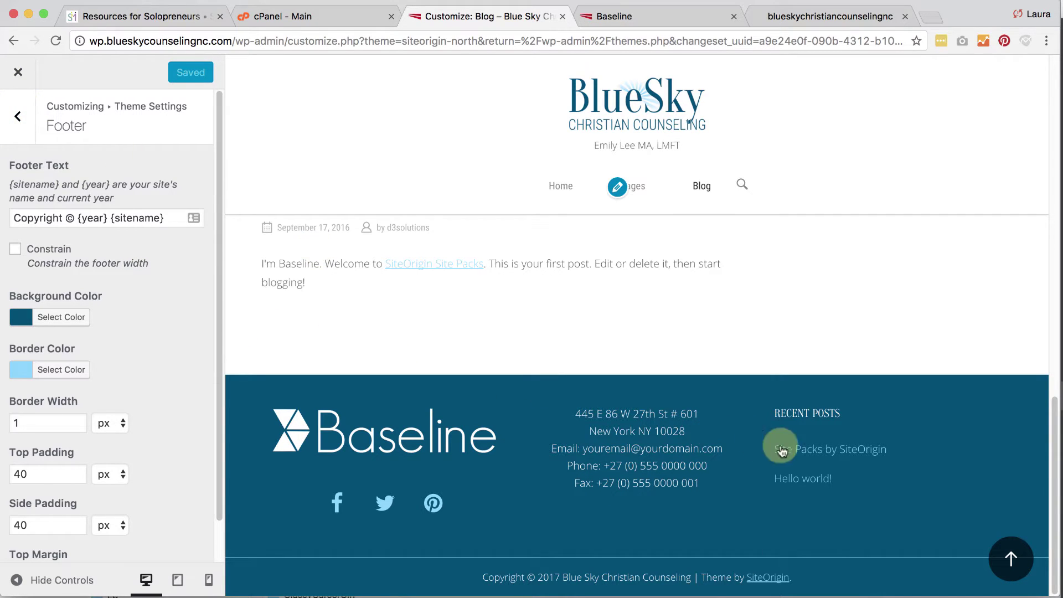
click(19, 110)
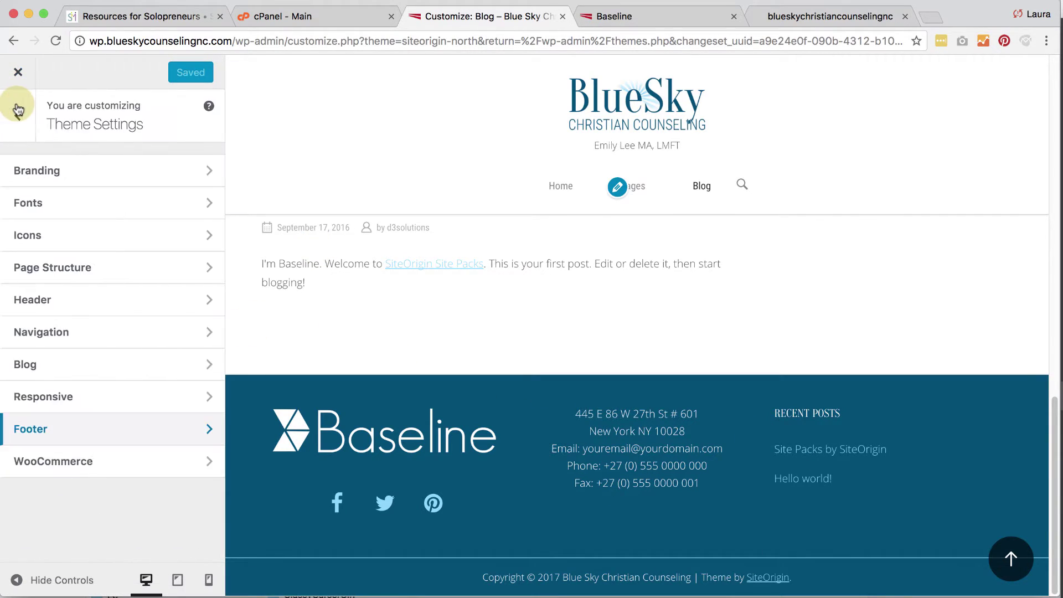
click(94, 463)
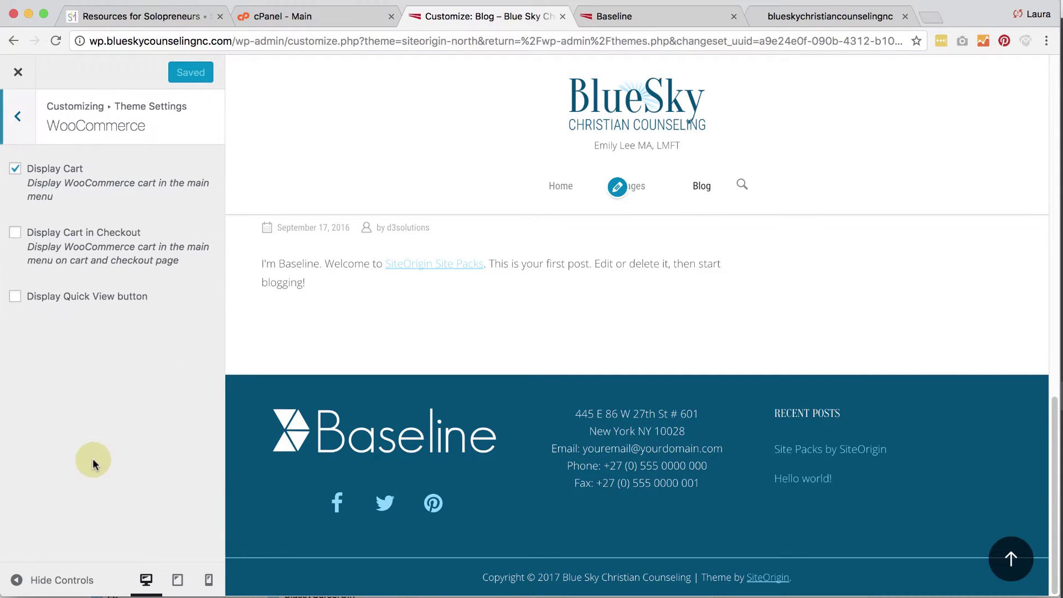
click(15, 168)
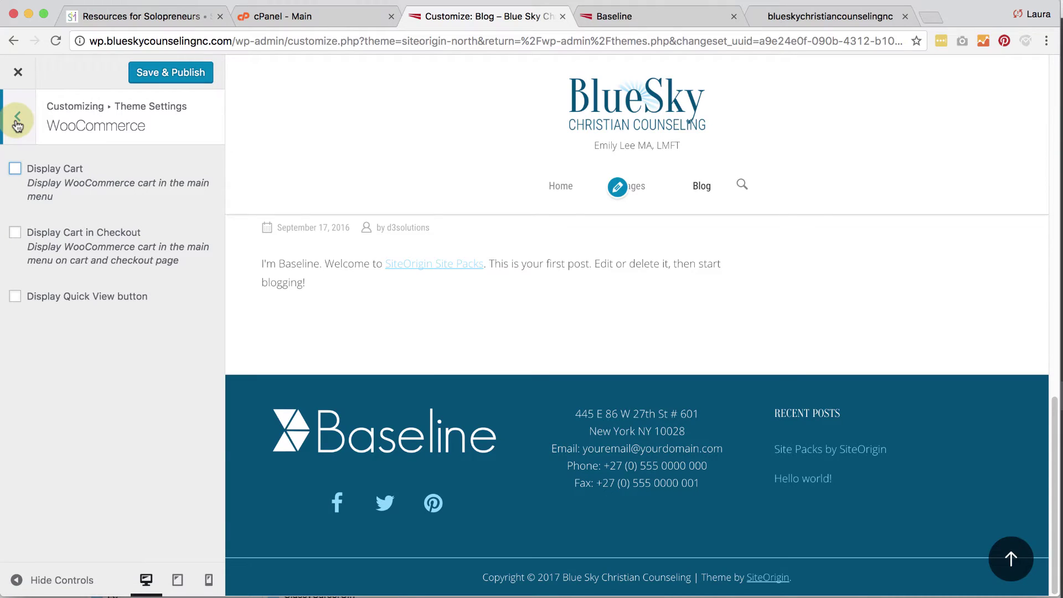
click(17, 122)
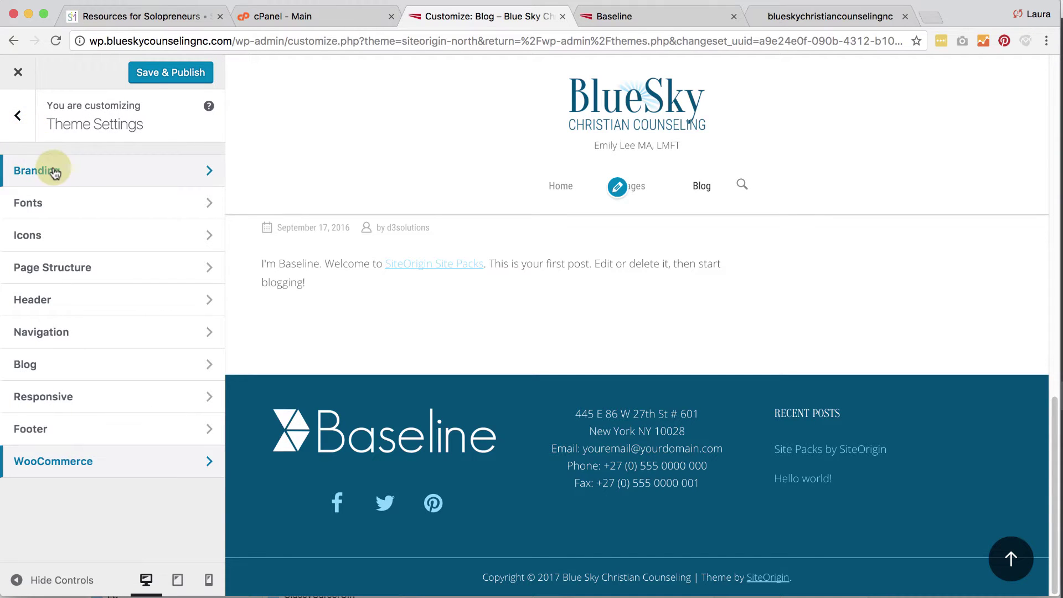
Review the main, headings, details and menu font settings, and publish the pending changes
click(52, 203)
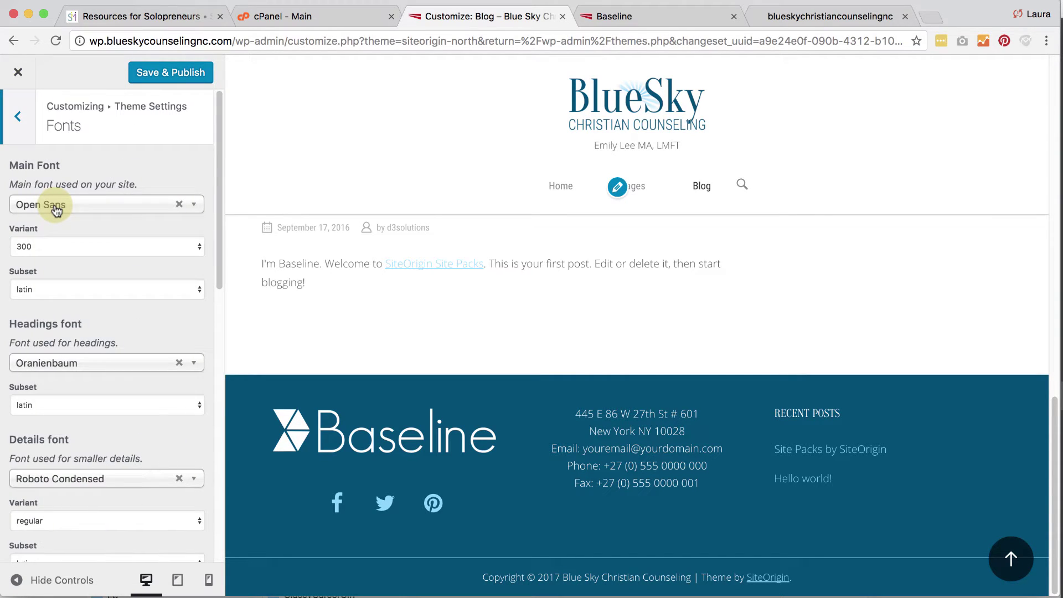
scroll(90, 333, down, 10)
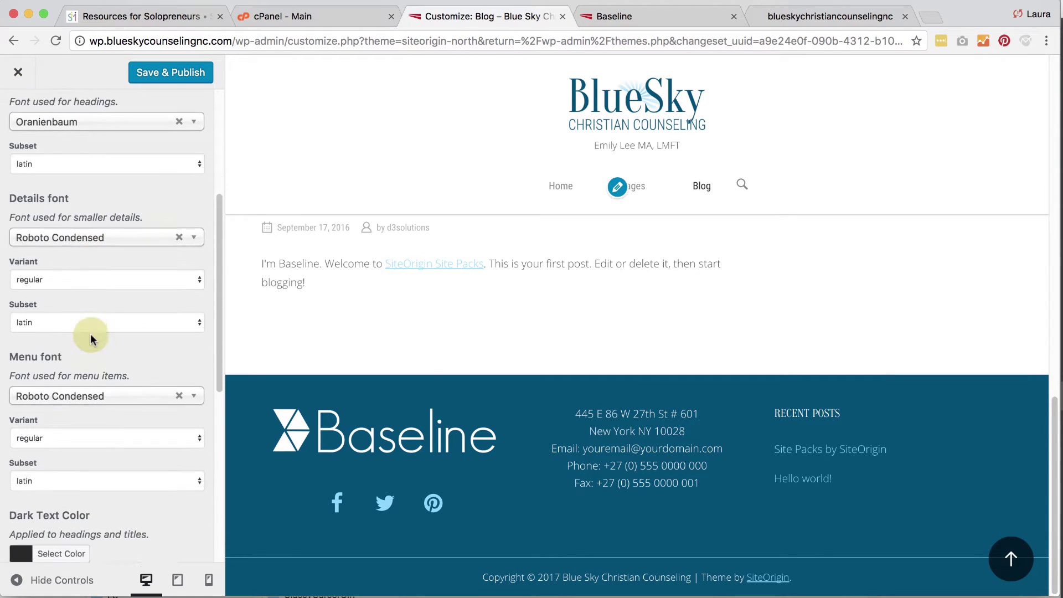
scroll(91, 333, down, 5)
scroll(90, 333, up, 15)
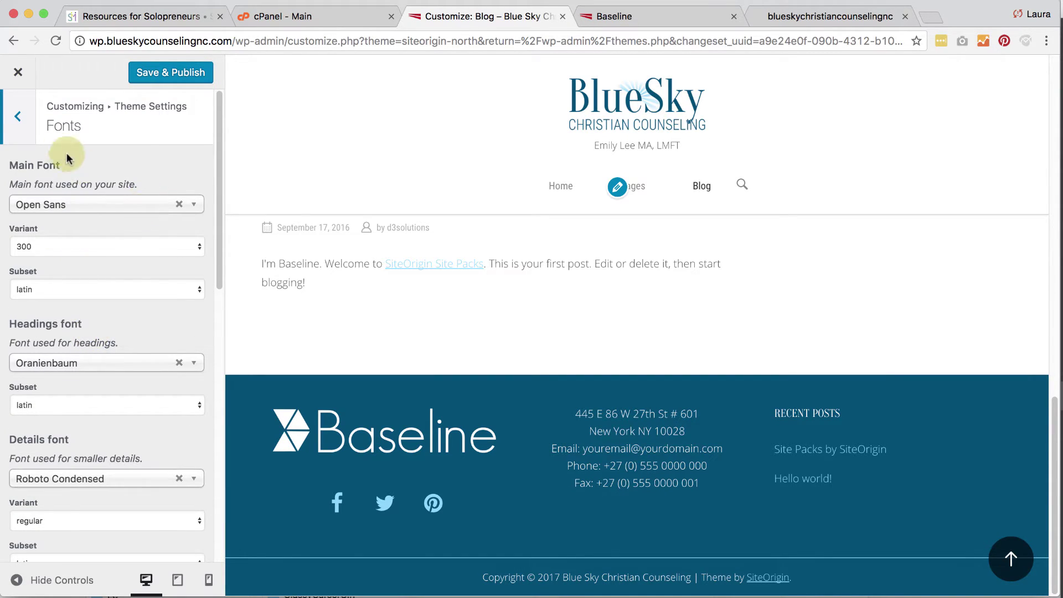
click(169, 72)
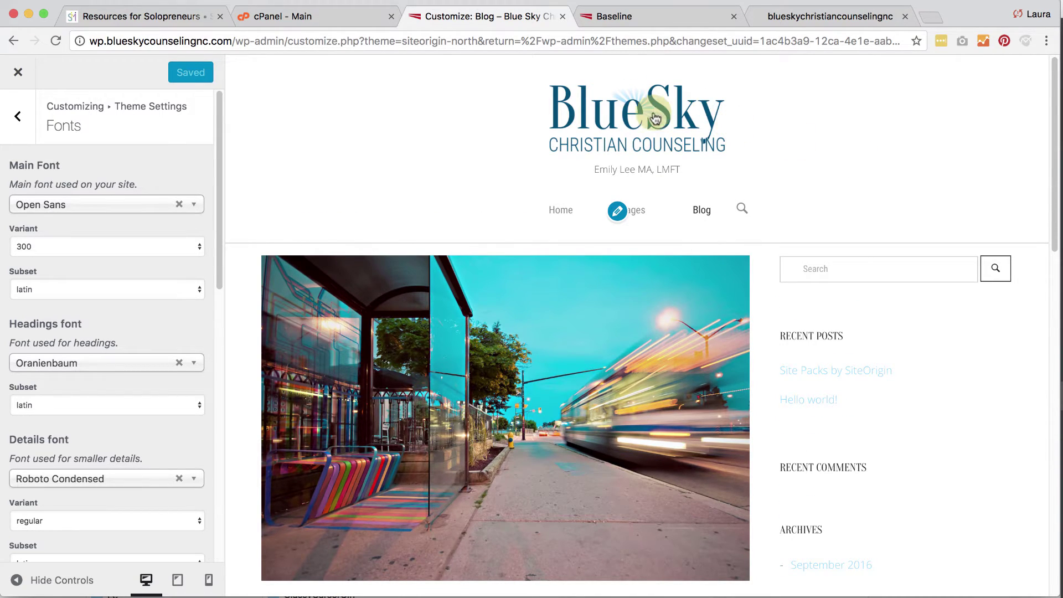
Open the Home page in the desktop preview and inspect its slider, service, project and customer sections
click(562, 210)
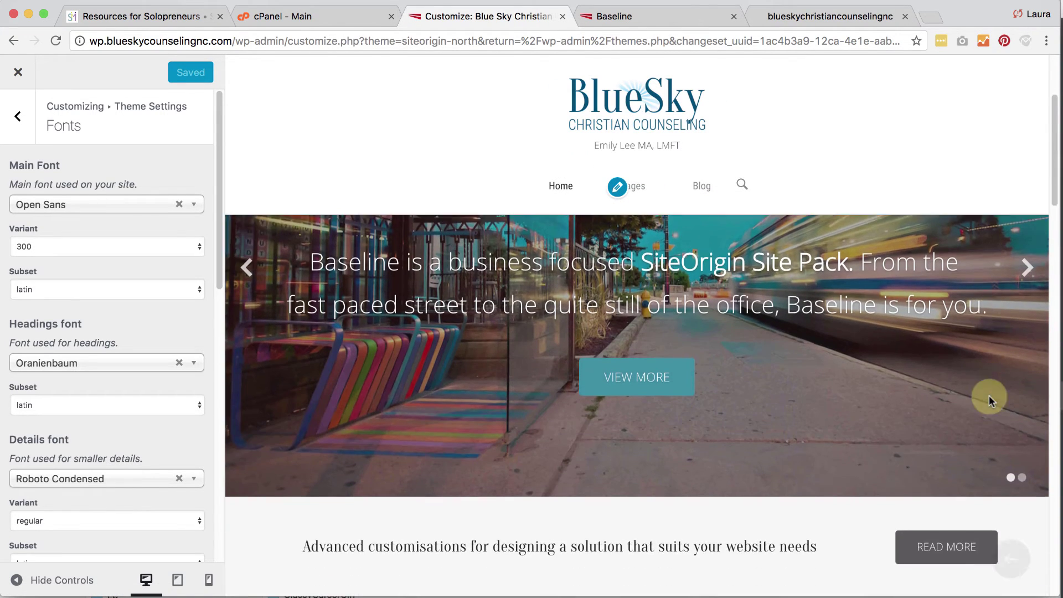
scroll(988, 395, down, 6)
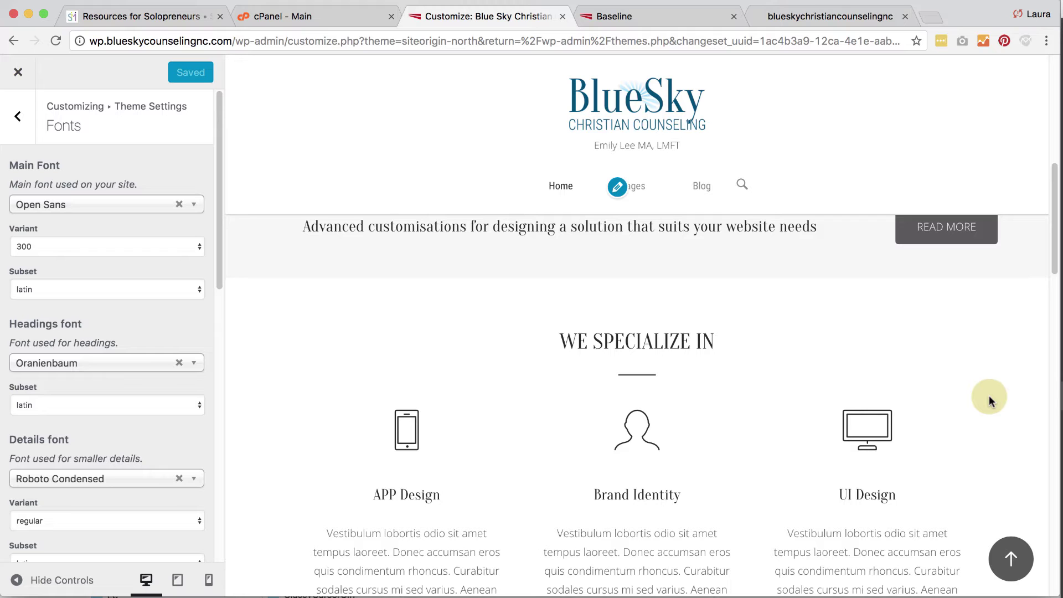
scroll(988, 395, down, 12)
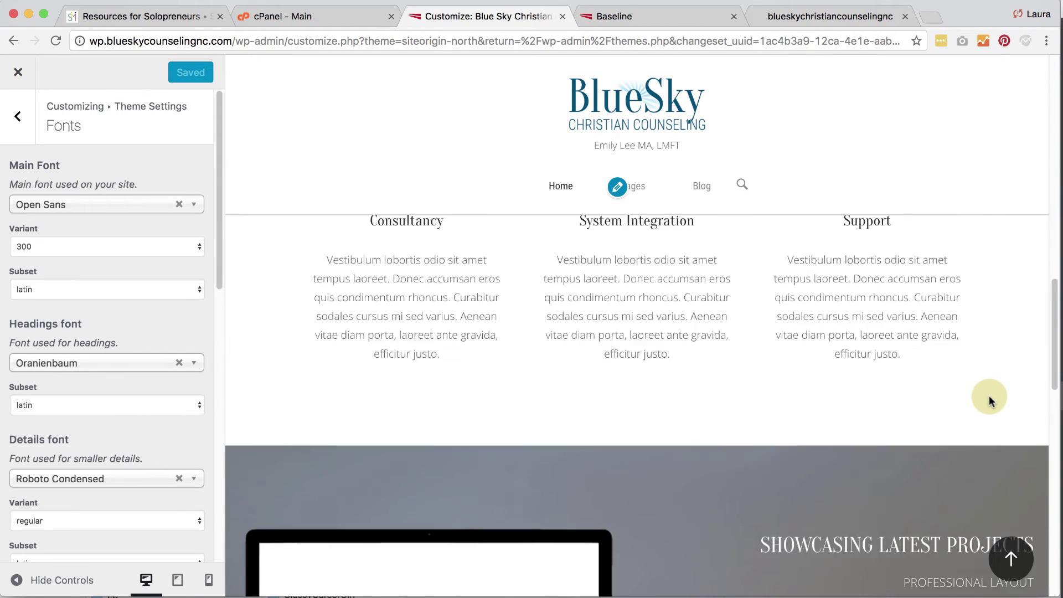
scroll(989, 395, down, 6)
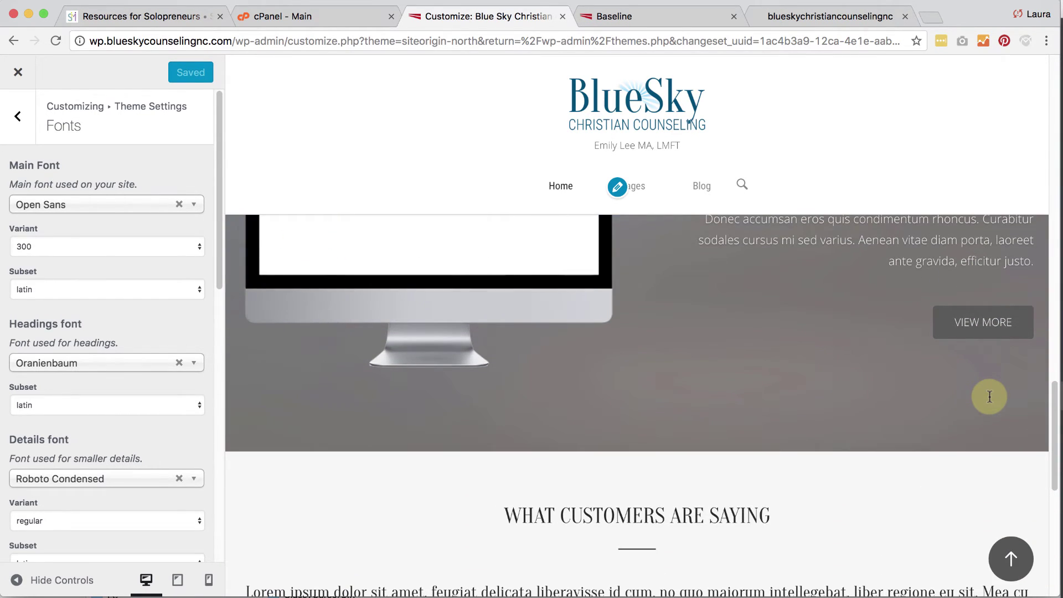
scroll(989, 396, up, 20)
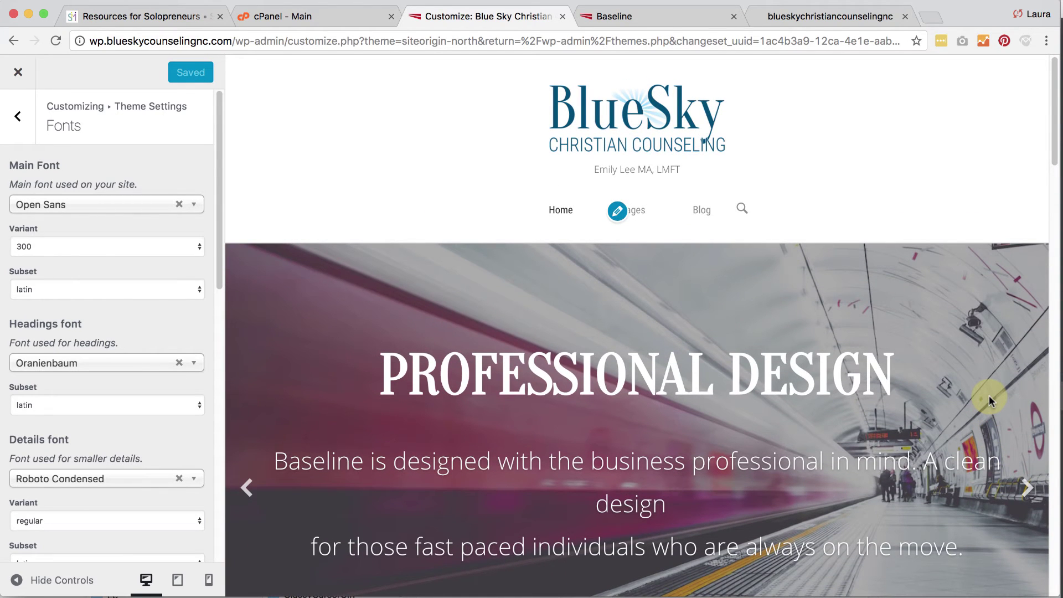
scroll(988, 395, down, 8)
scroll(988, 397, up, 8)
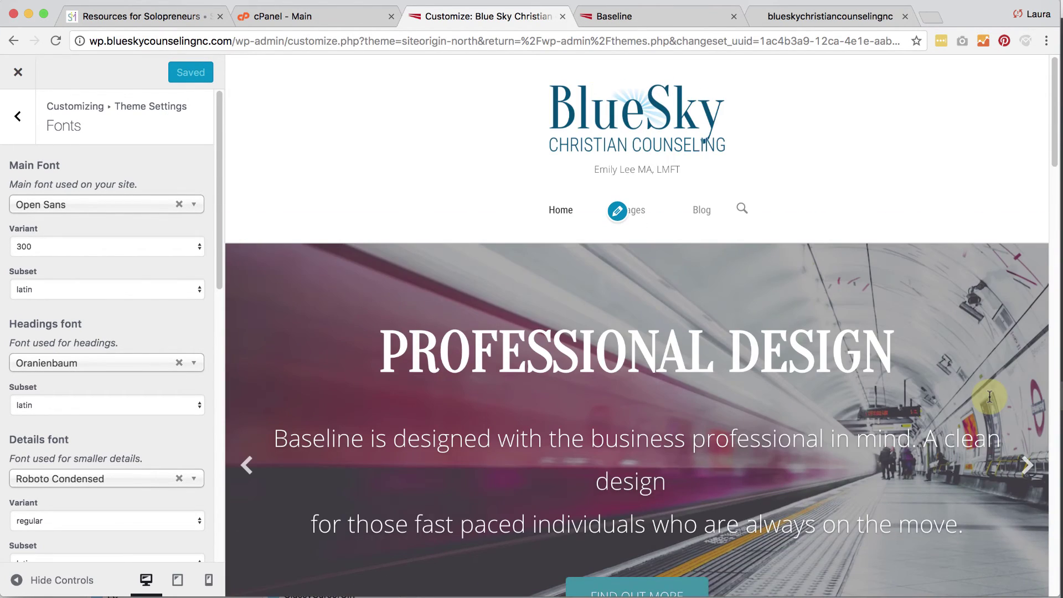